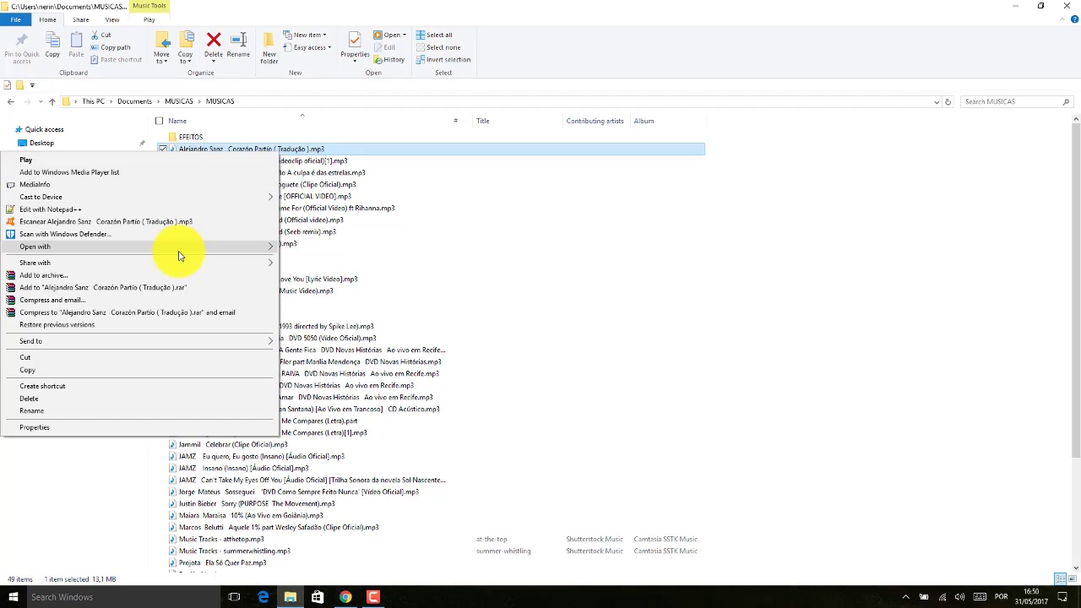
# Step: Set Adobe Audition CC 2015.2 as the app always used for .mp3 files and open "Alejandro Sanz Corazón Partío" with it
pyautogui.moveTo(181, 250)
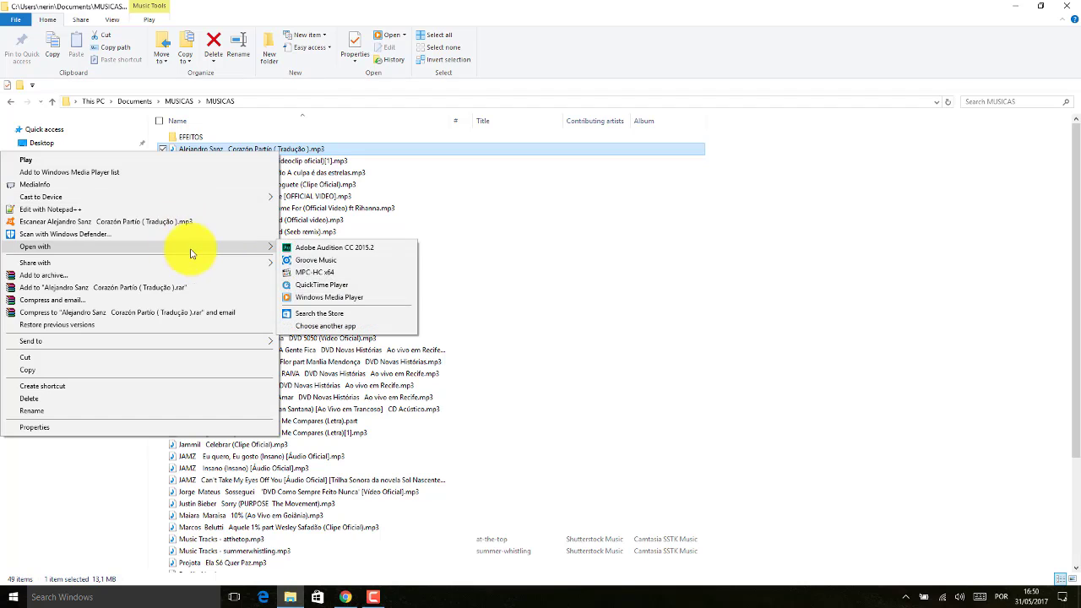
pyautogui.click(322, 328)
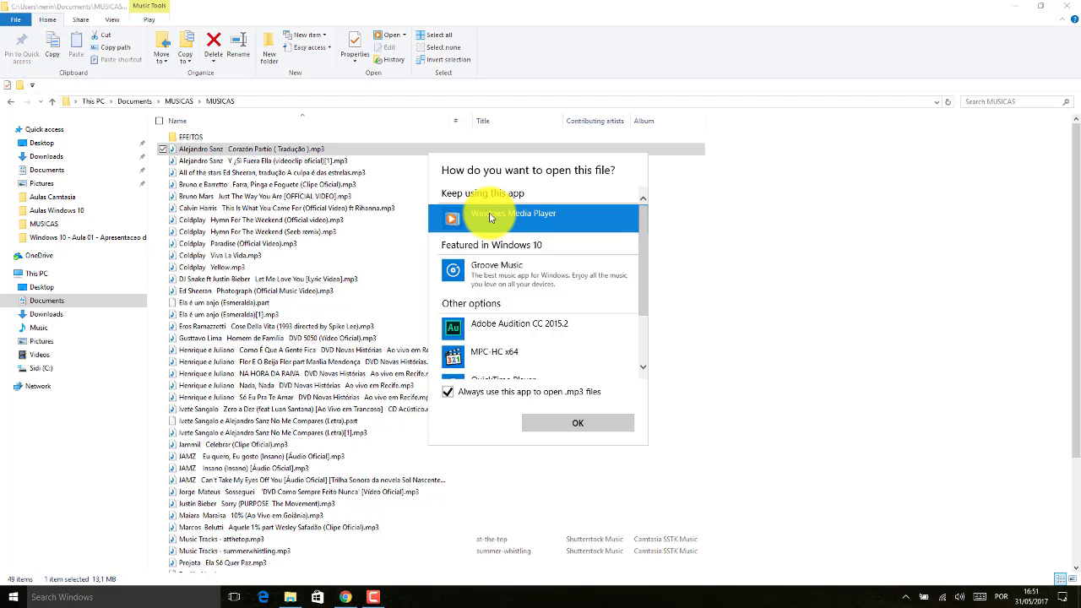
pyautogui.scroll(-1, 588, 286)
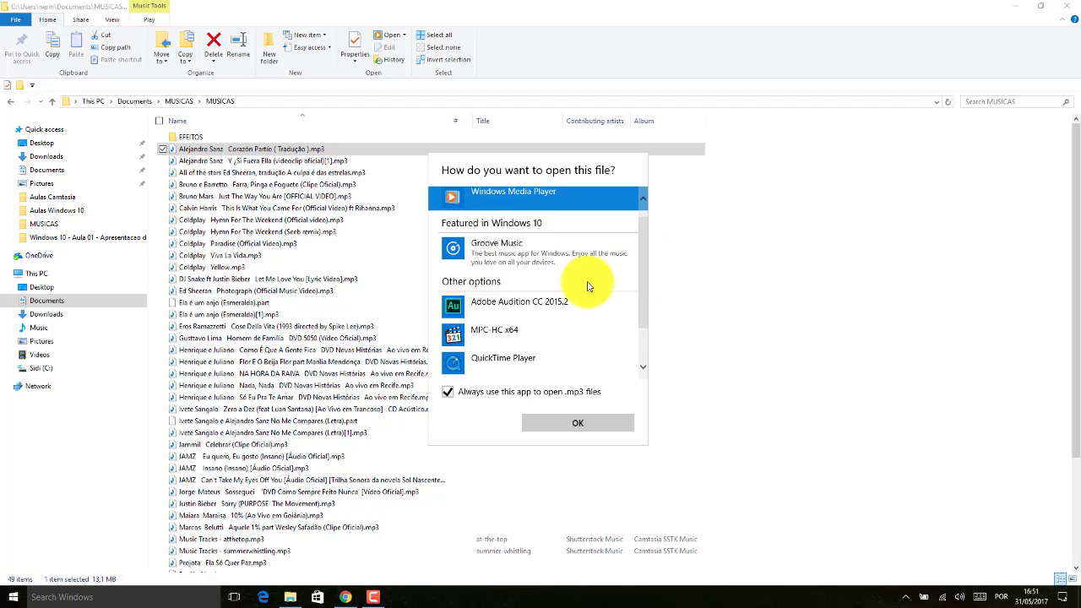
pyautogui.click(540, 306)
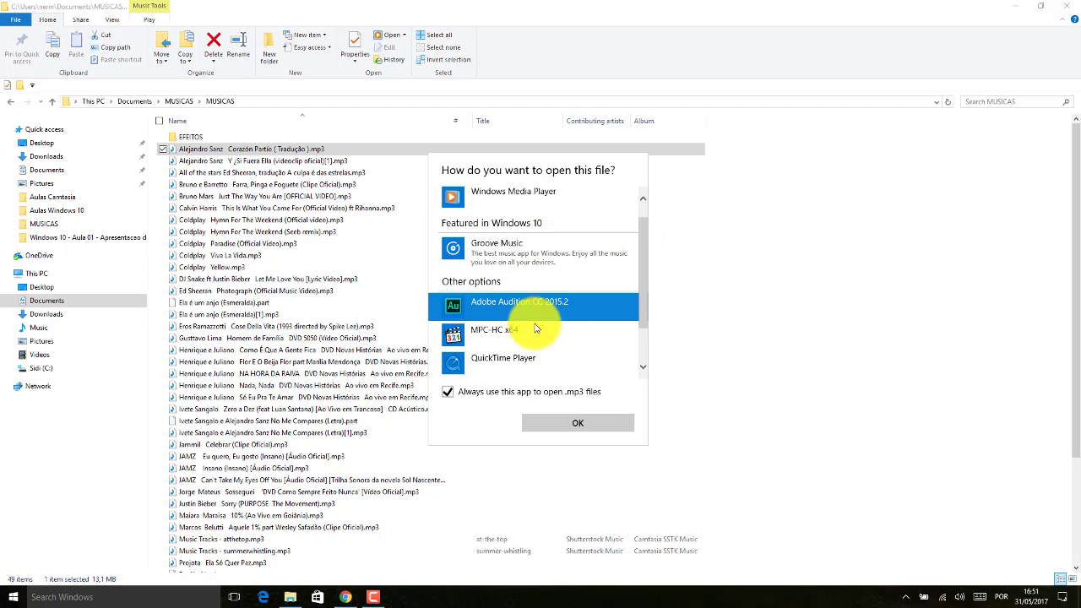
pyautogui.click(581, 424)
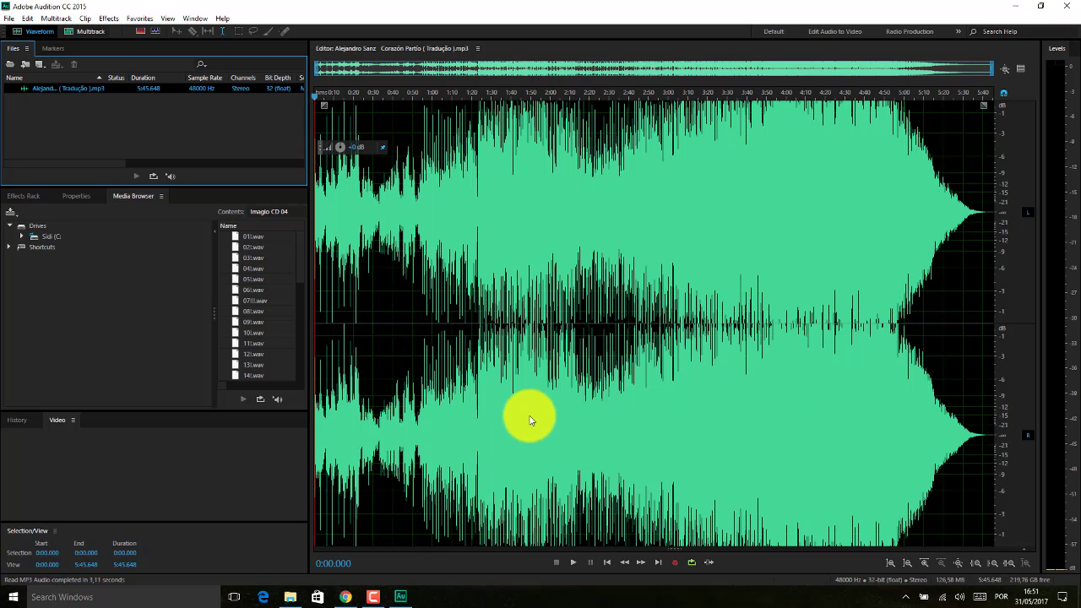
# Step: Return to File Explorer and open "Alejandro Sanz Corazón Partío" with Windows Media Player, always using that app for .mp3 files
pyautogui.click(291, 596)
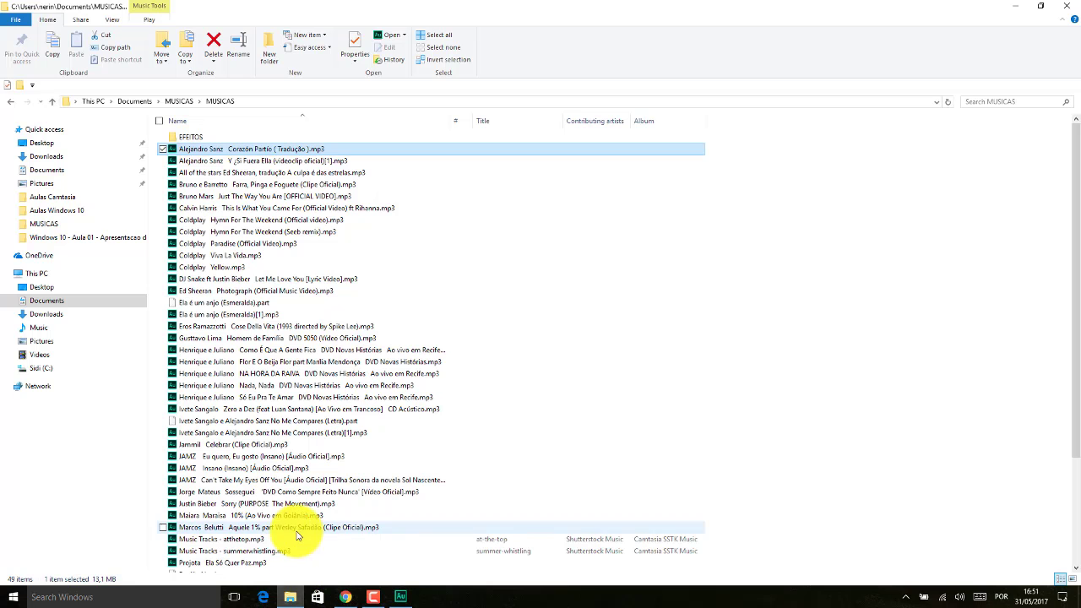
pyautogui.rightClick(218, 144)
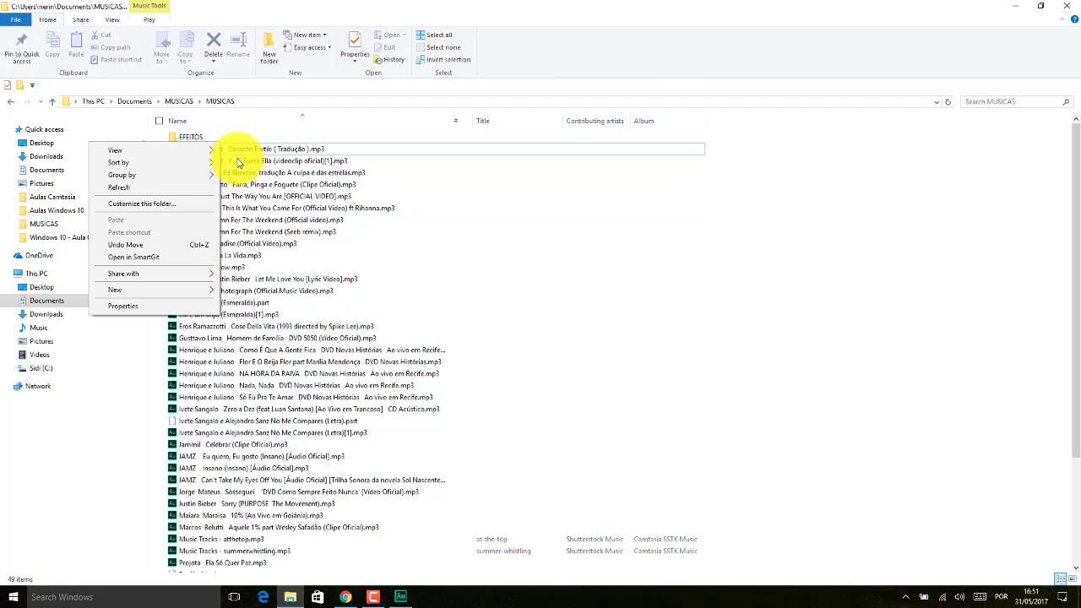
pyautogui.click(242, 152)
pyautogui.rightClick(242, 152)
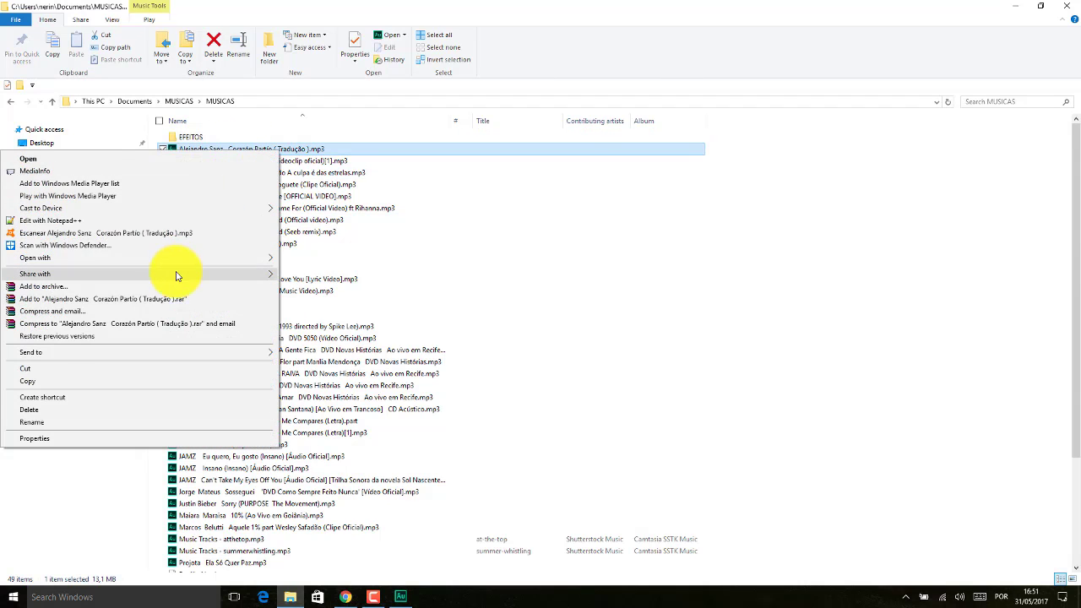
pyautogui.moveTo(185, 262)
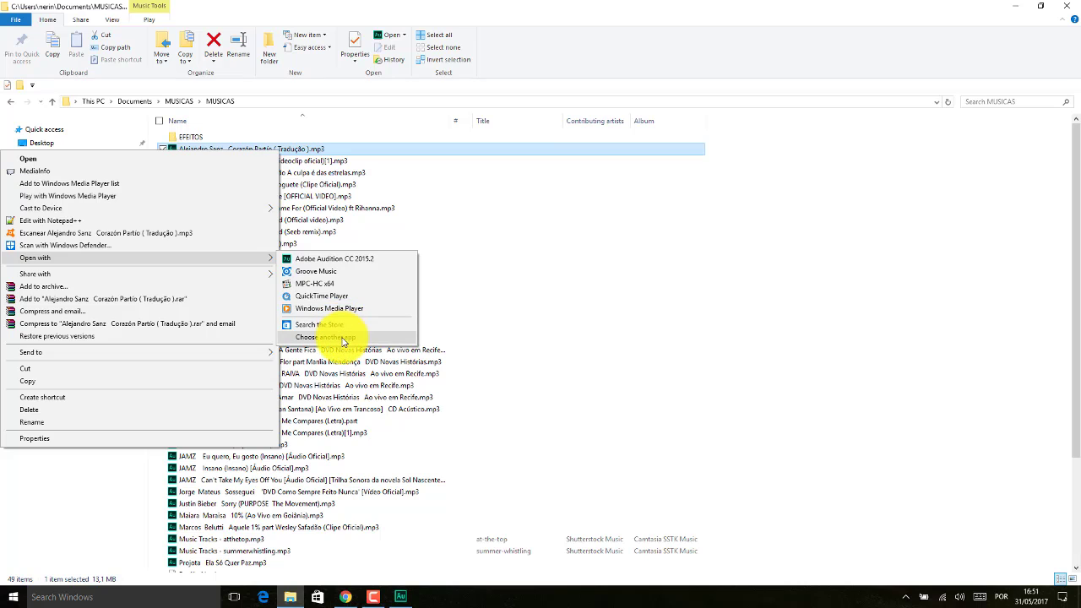
pyautogui.click(343, 339)
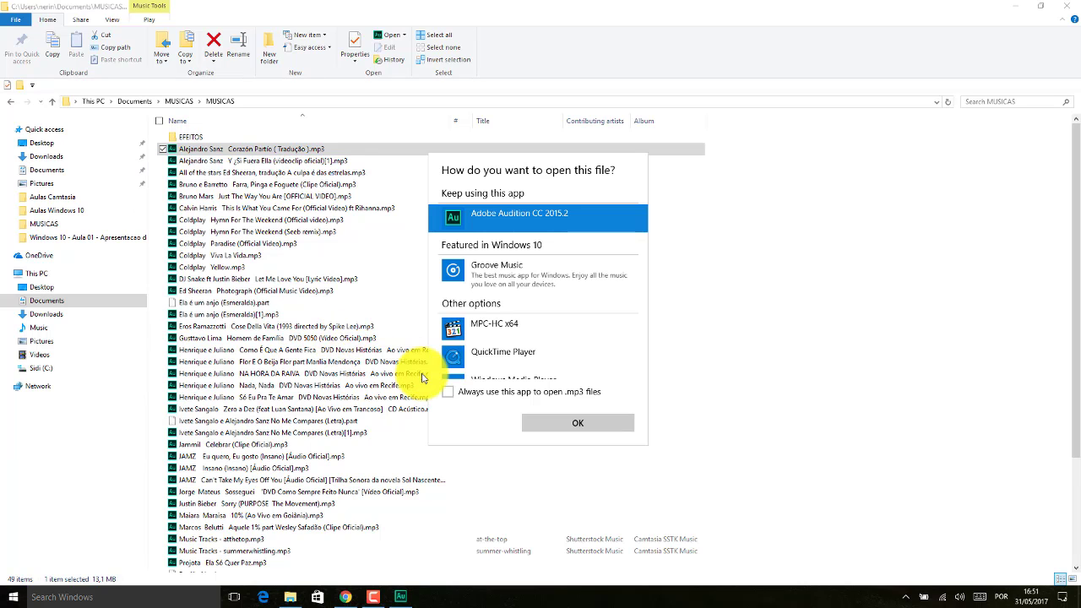
pyautogui.moveTo(639, 234); pyautogui.dragTo(634, 310)
pyautogui.click(559, 306)
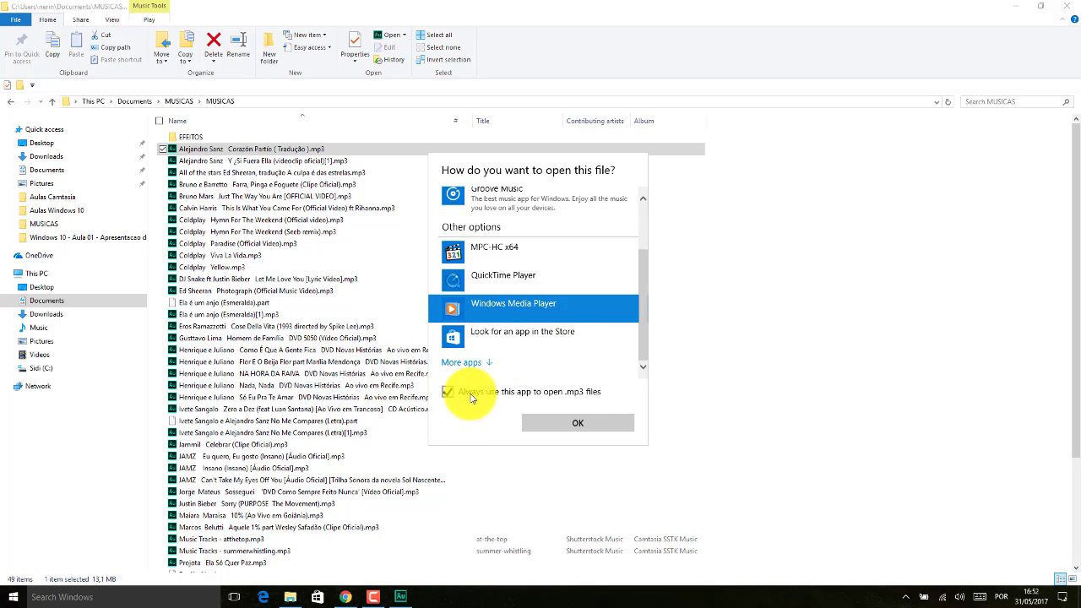
pyautogui.click(577, 422)
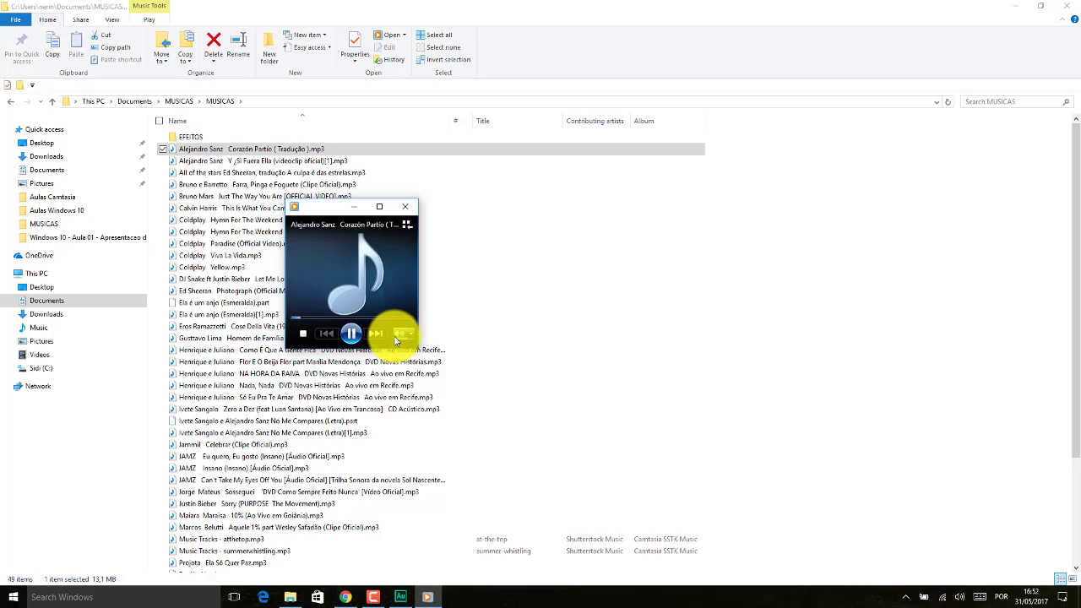
# Step: Switch the player to the library view with its play list shown, and move its window to uncover the folder's files
pyautogui.click(408, 225)
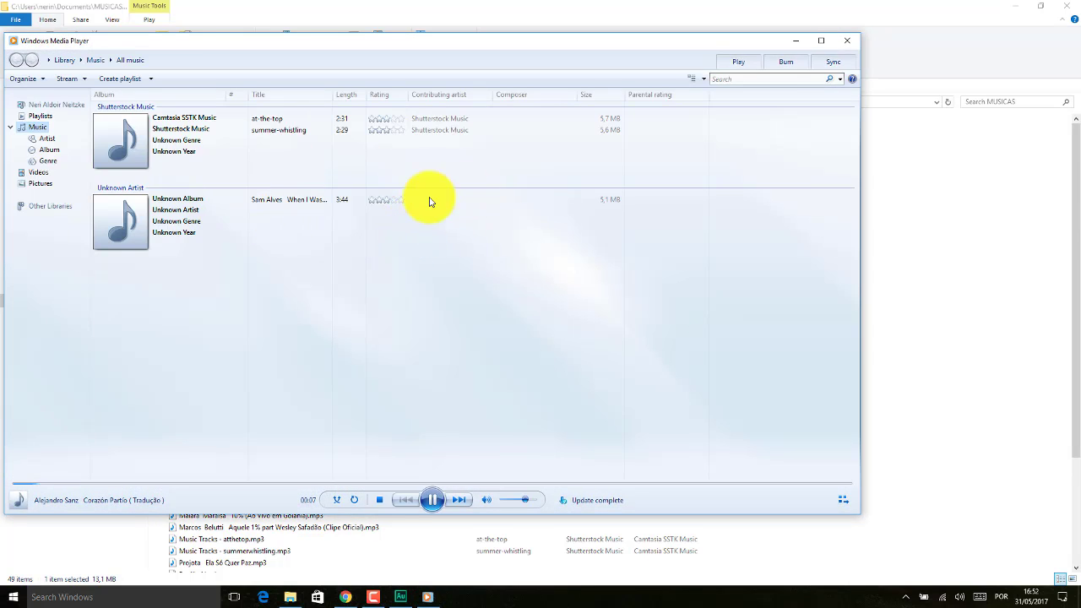
pyautogui.click(738, 71)
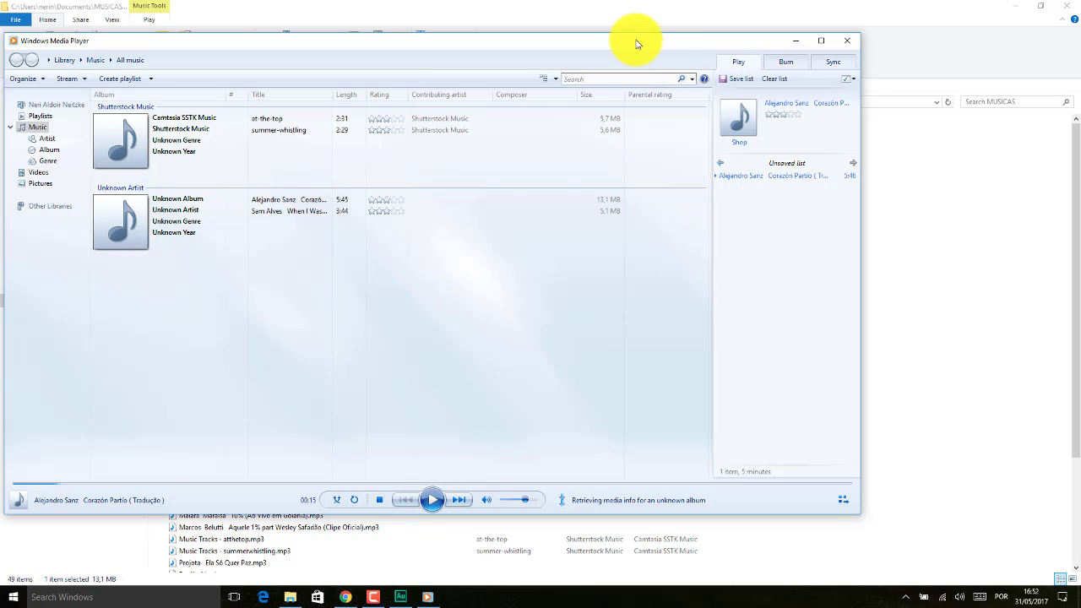
pyautogui.moveTo(691, 49); pyautogui.dragTo(880, 96)
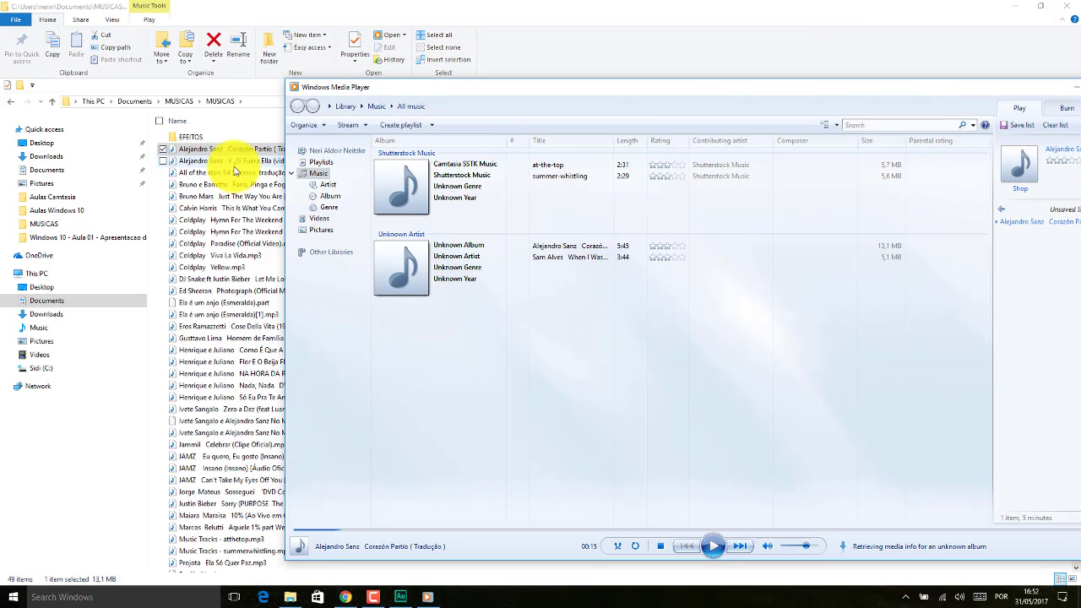
# Step: Add everything in the MUSICAS folder to the Windows Media Player music library and move the player window fully into view
pyautogui.click(233, 162)
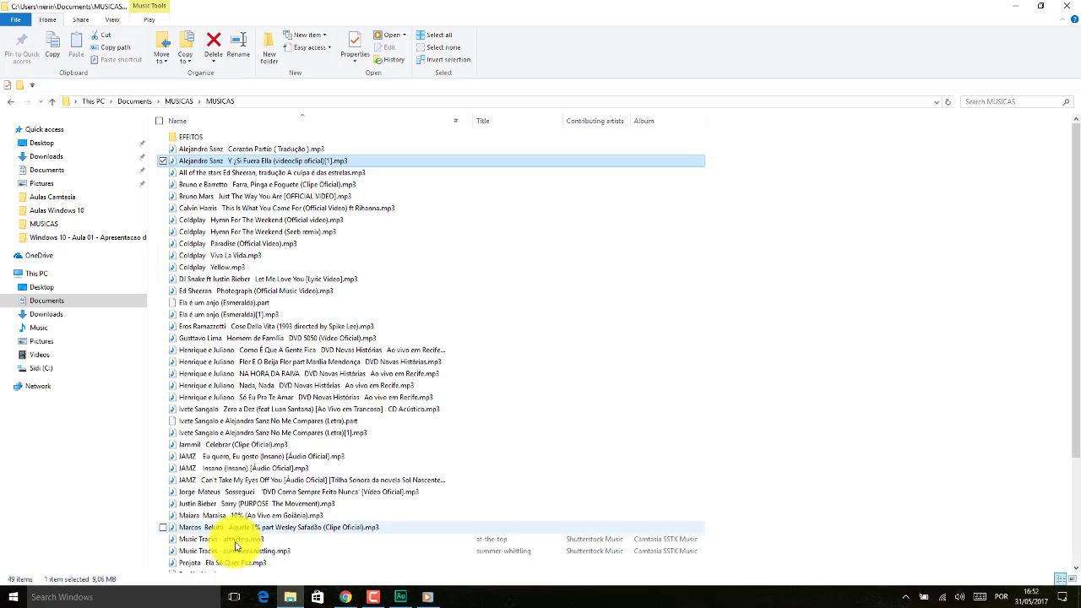
pyautogui.hotkey('ctrl', 'a')
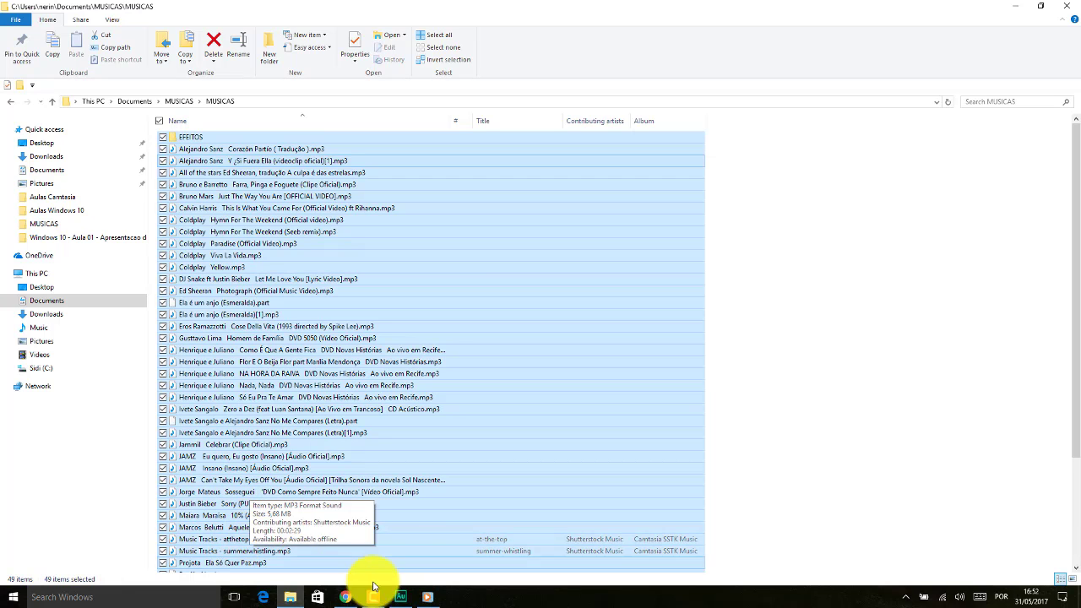
pyautogui.click(428, 597)
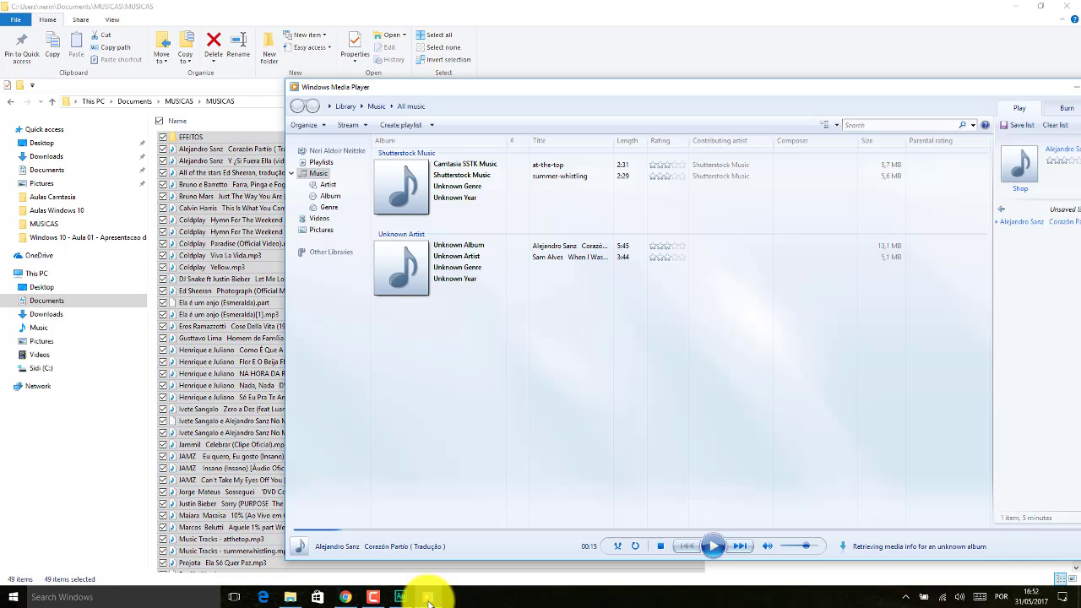
pyautogui.moveTo(211, 304); pyautogui.dragTo(938, 322)
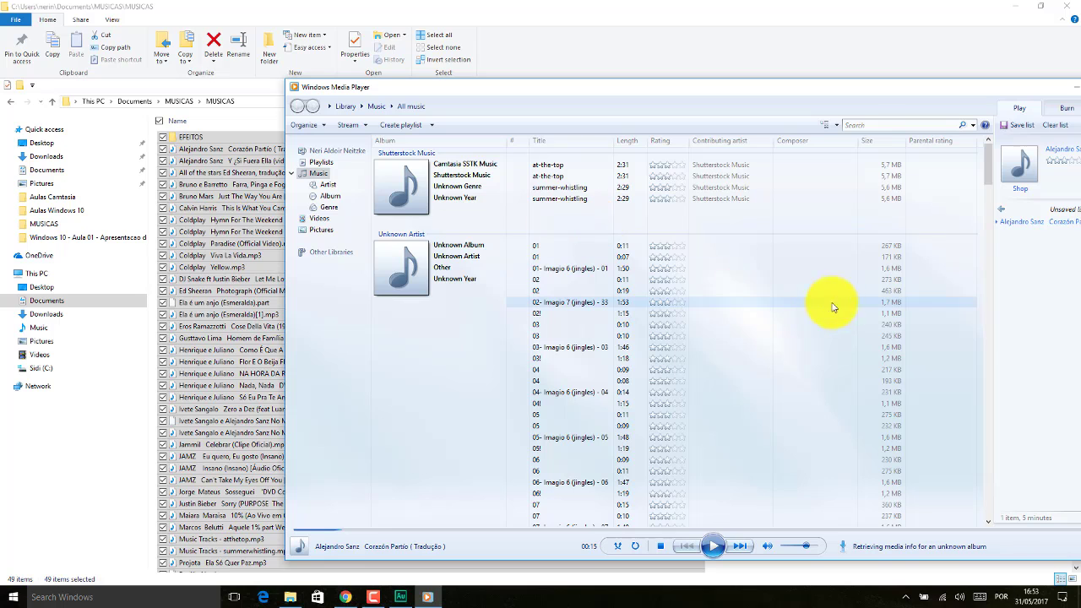
pyautogui.moveTo(847, 95); pyautogui.dragTo(607, 69)
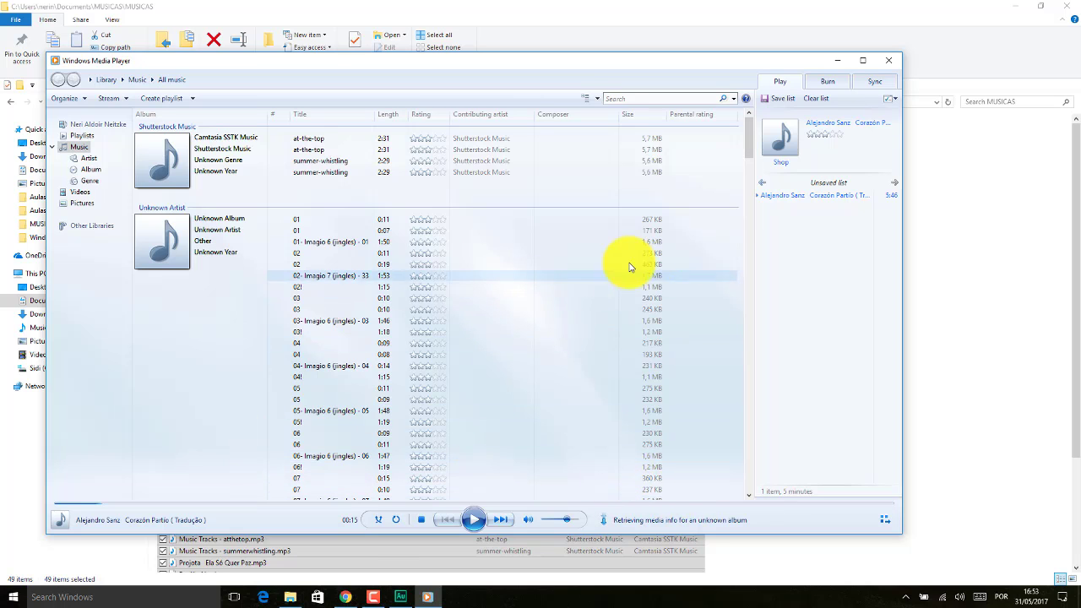
# Step: Examine the music library by artist, album and genre, check the playlists, and return to all music
pyautogui.moveTo(747, 141)
pyautogui.mouseDown()
pyautogui.moveTo(754, 372)
pyautogui.moveTo(743, 482)
pyautogui.moveTo(736, 434)
pyautogui.moveTo(762, 212)
pyautogui.moveTo(751, 123)
pyautogui.mouseUp()
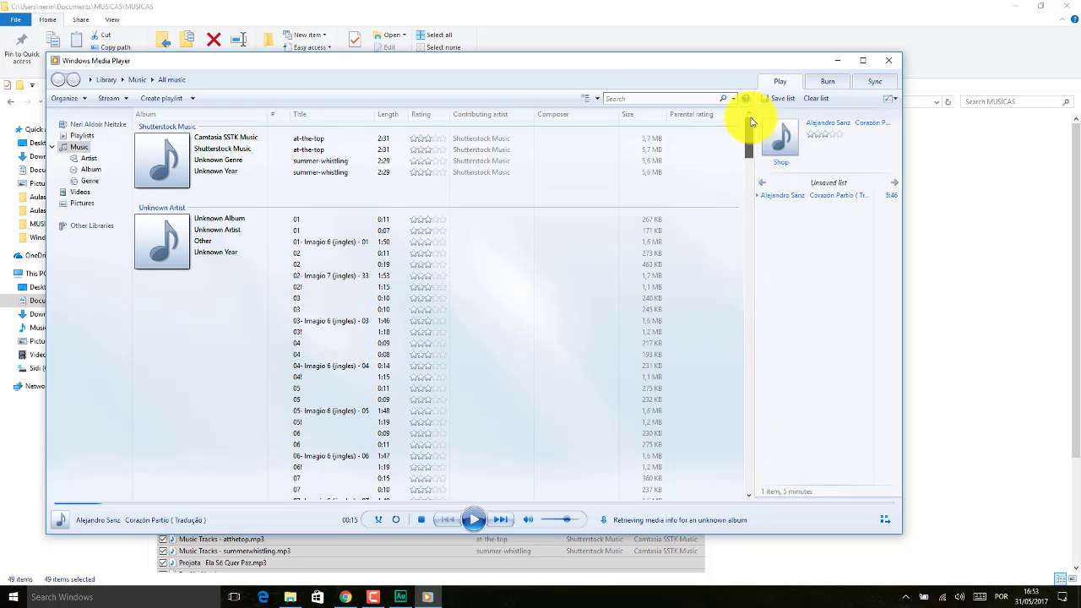
pyautogui.click(90, 159)
pyautogui.click(94, 170)
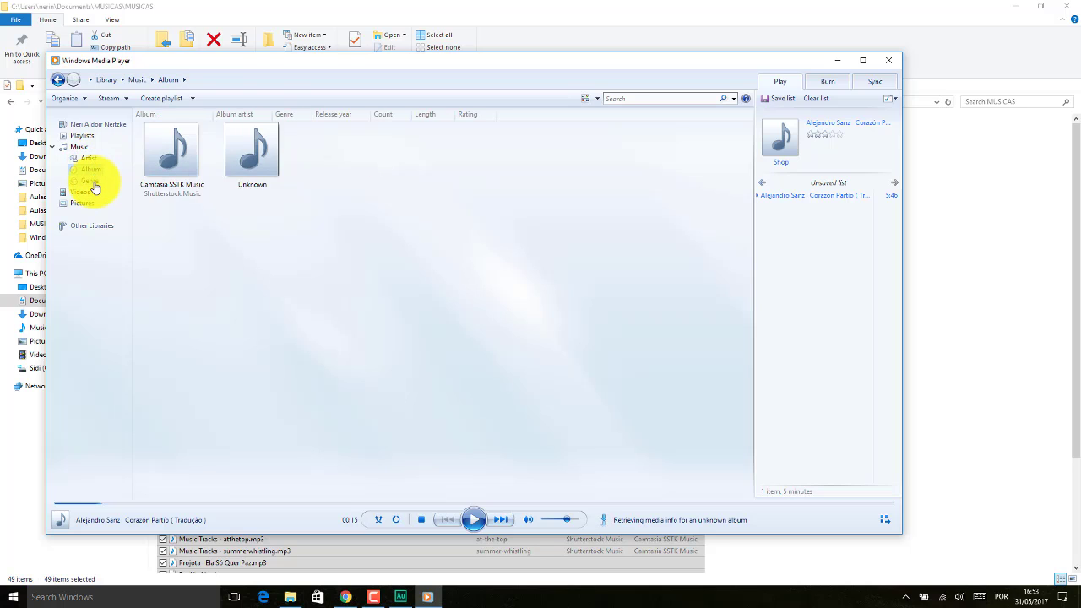
pyautogui.click(91, 182)
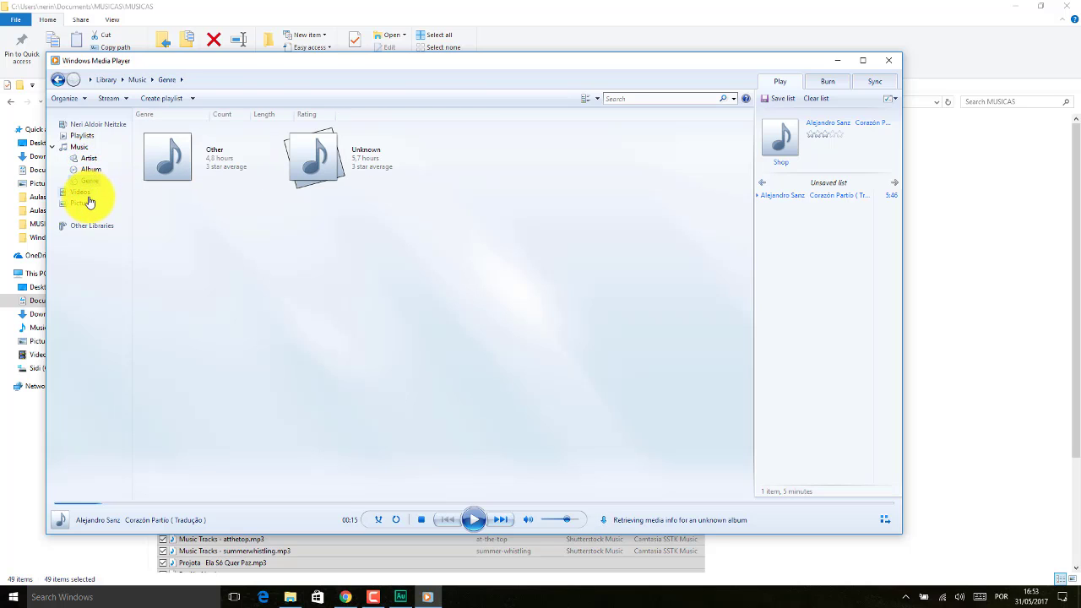
pyautogui.click(85, 138)
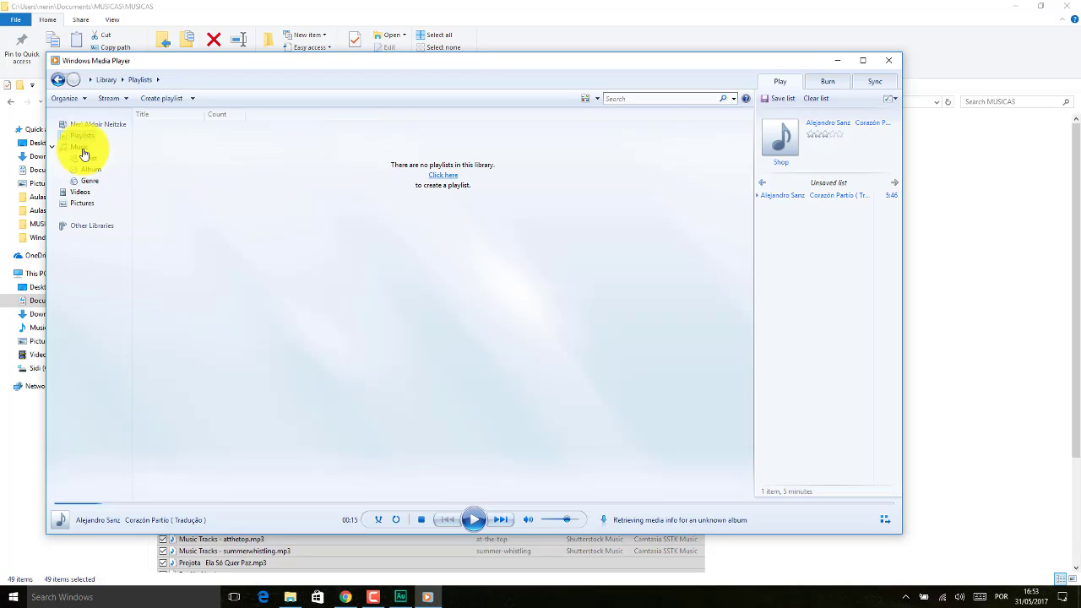
pyautogui.click(82, 150)
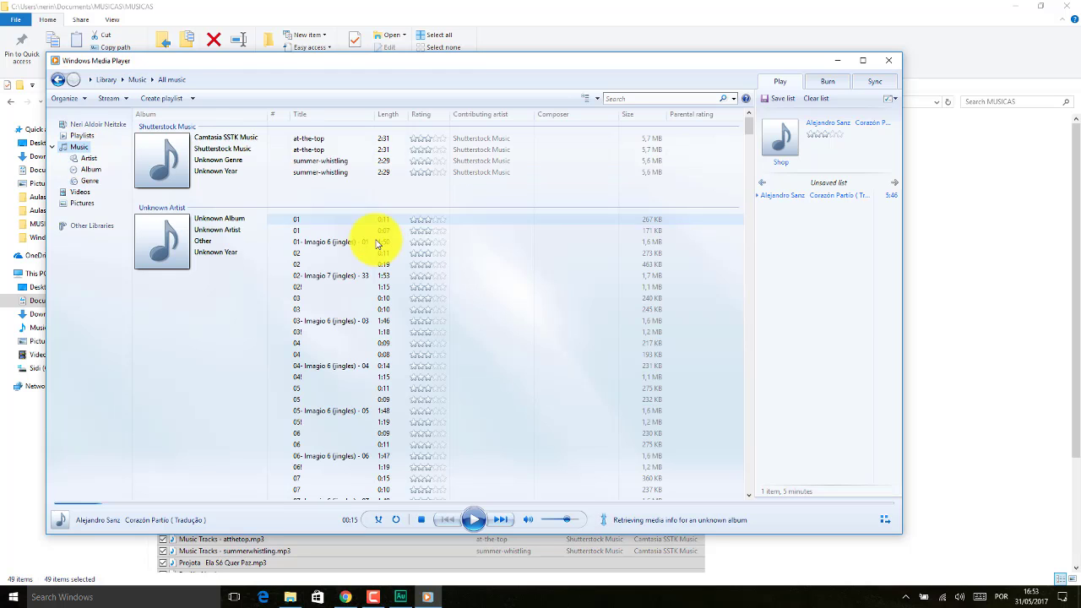
# Step: Play the library tracks 01, 02 and 03 one after another
pyautogui.doubleClick(293, 221)
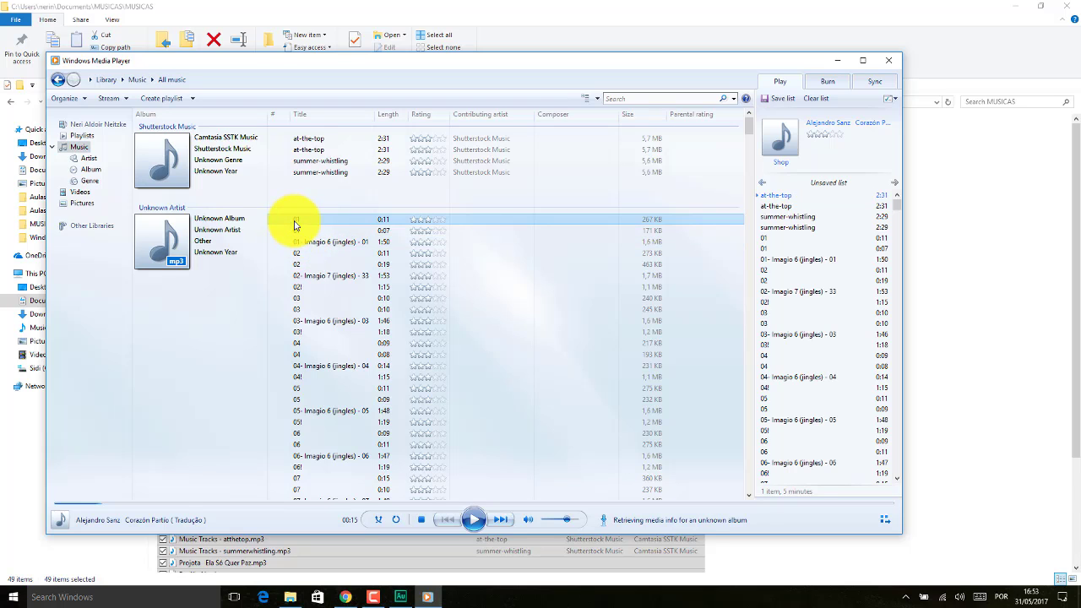
pyautogui.click(361, 252)
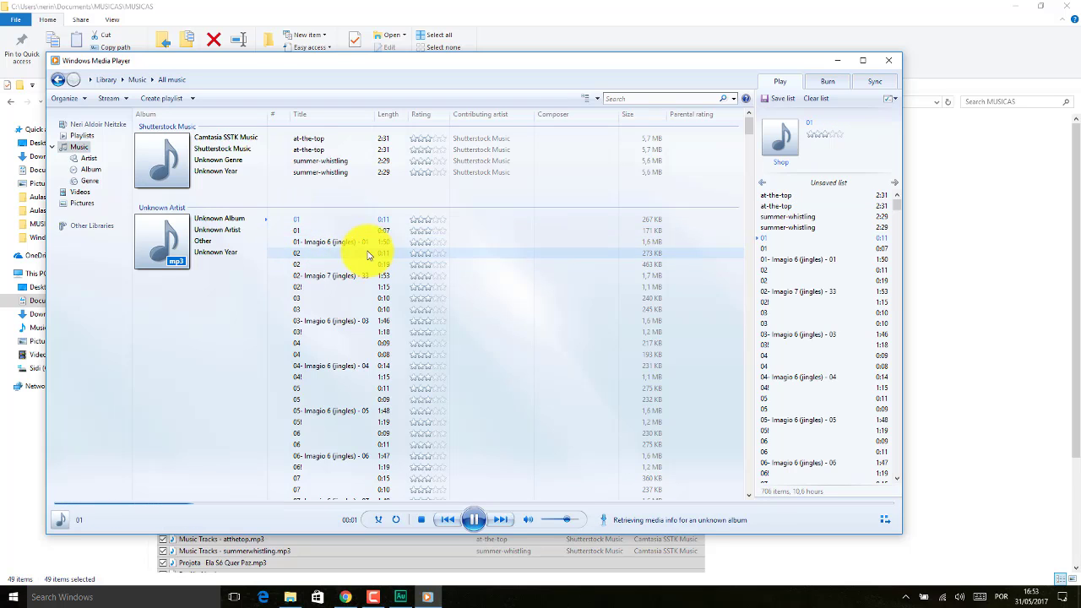
pyautogui.doubleClick(295, 255)
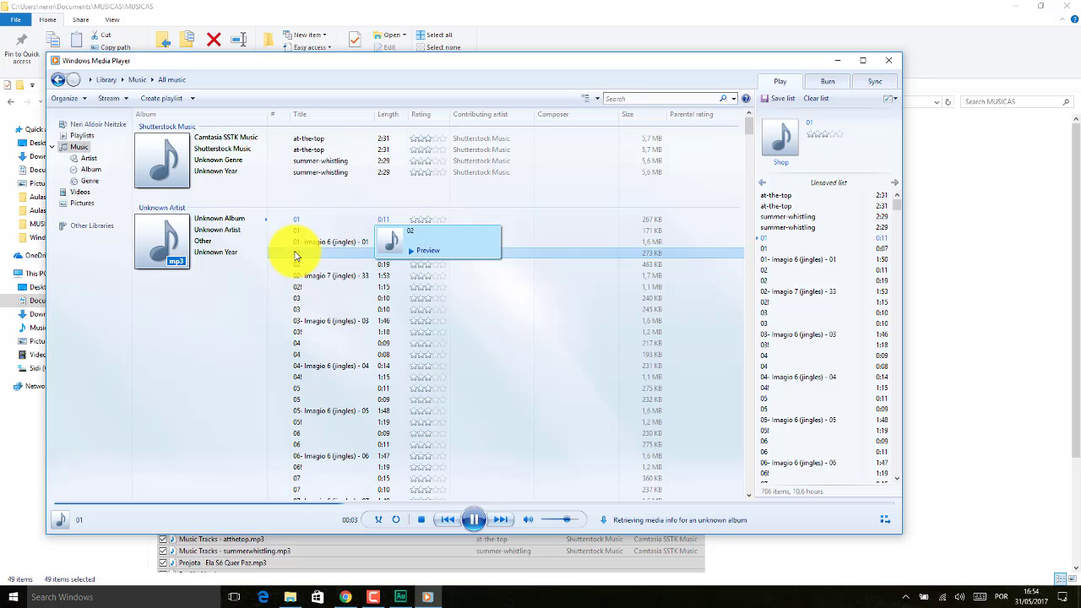
pyautogui.click(300, 266)
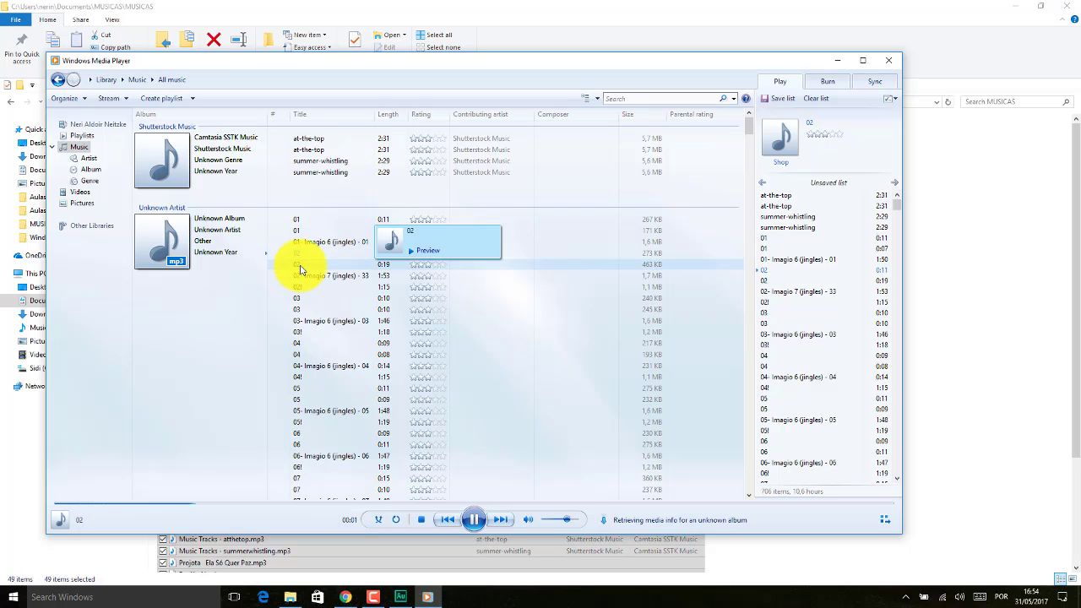
pyautogui.doubleClick(297, 309)
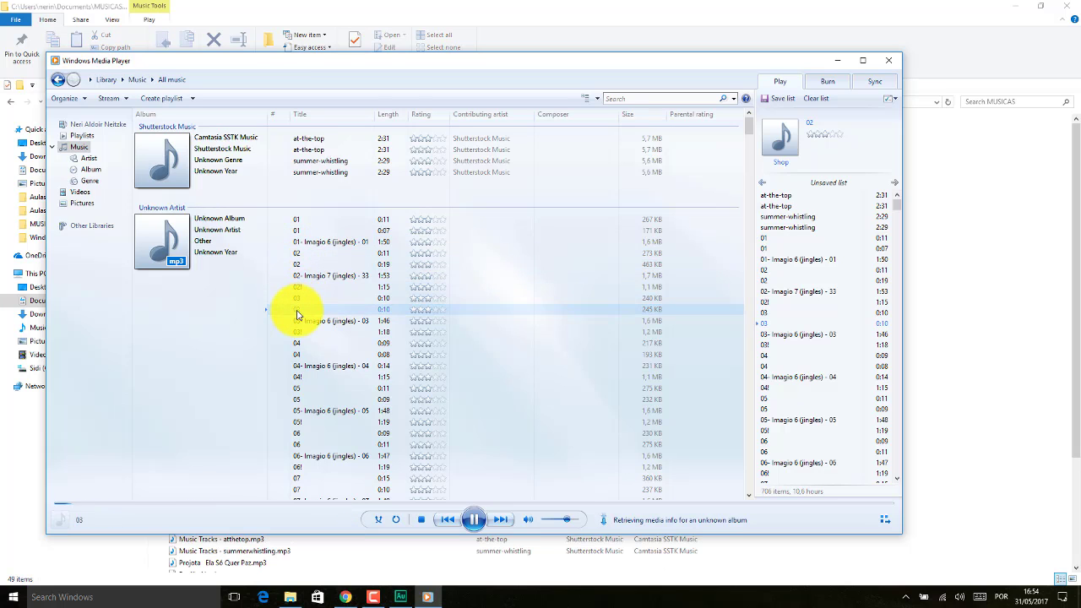
# Step: Play "Alejandro Sanz Corazón Partío" from the current play list and skip to the following song
pyautogui.moveTo(896, 204); pyautogui.dragTo(903, 351)
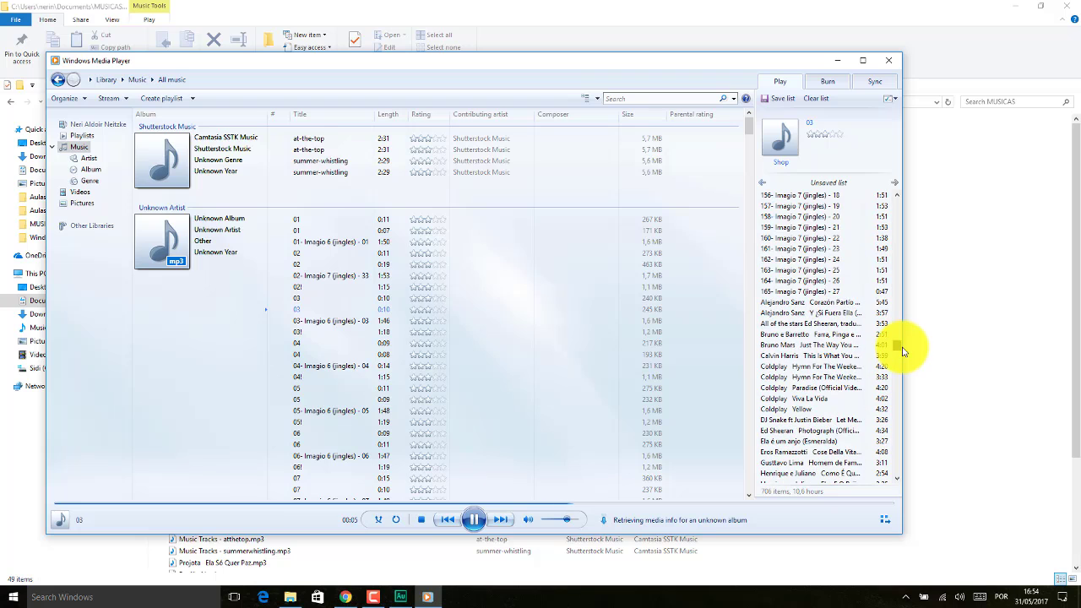
pyautogui.doubleClick(824, 302)
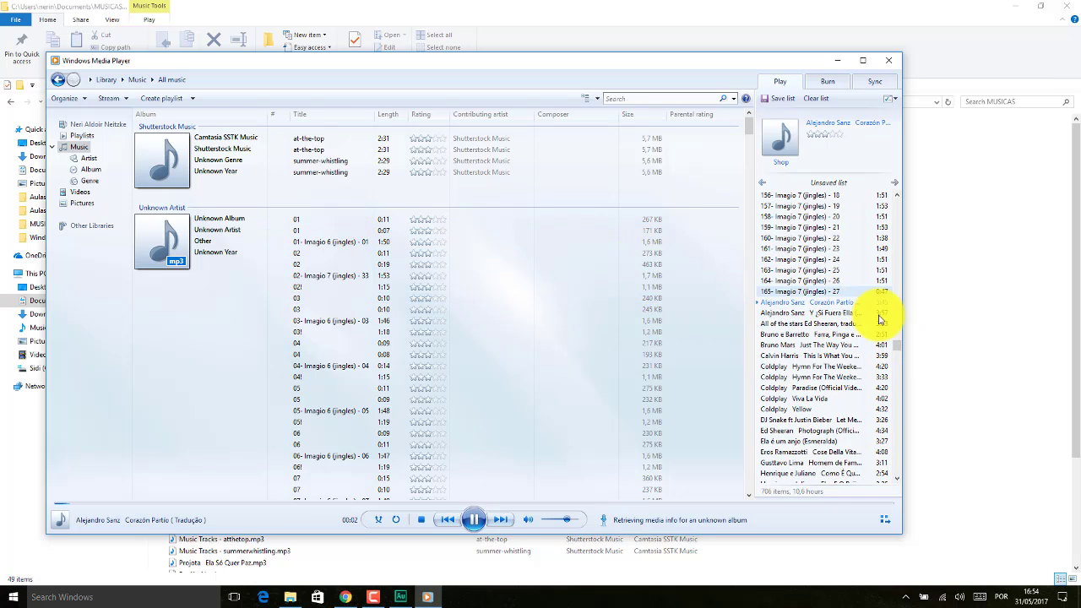
pyautogui.moveTo(897, 350); pyautogui.dragTo(915, 208)
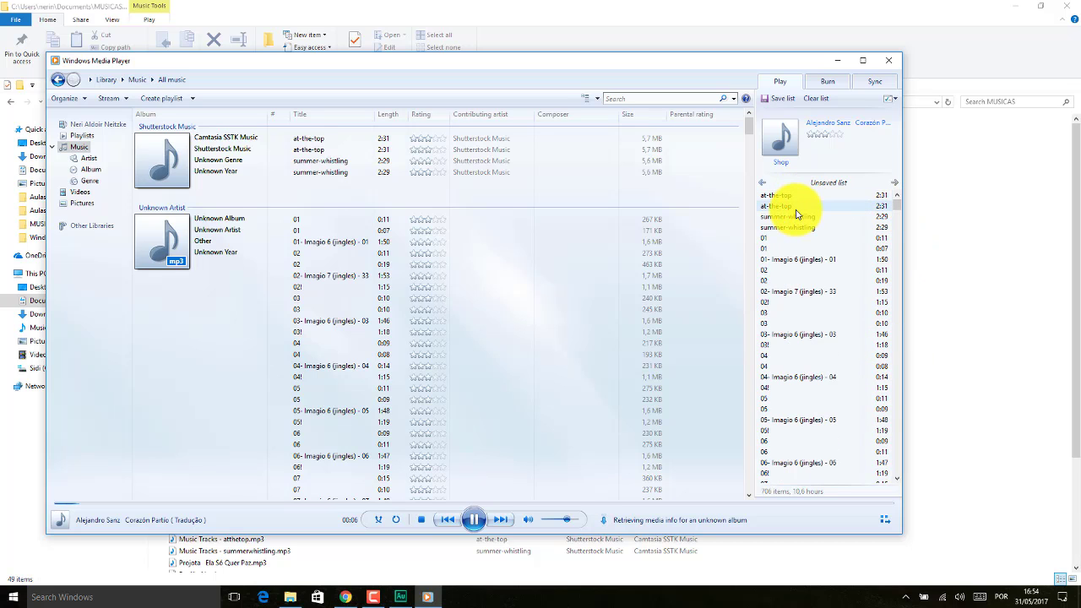
pyautogui.moveTo(897, 207); pyautogui.dragTo(917, 347)
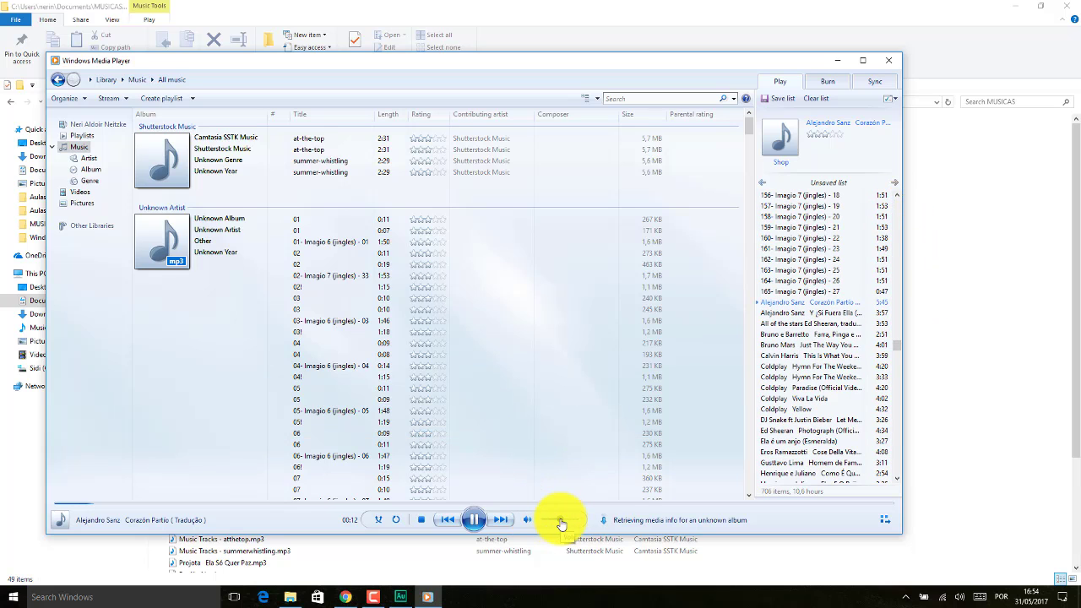
pyautogui.click(502, 521)
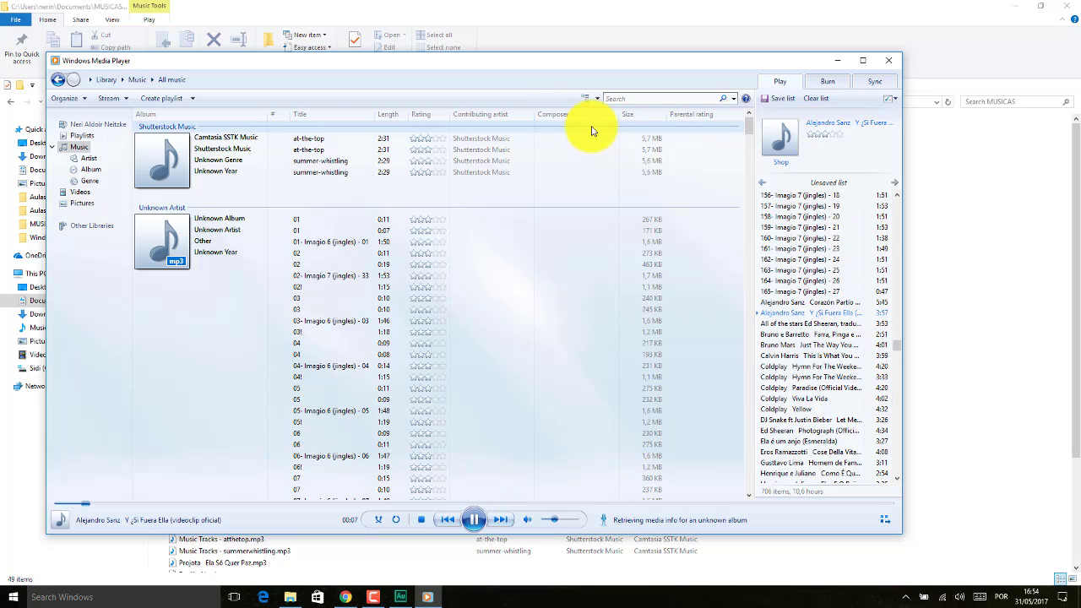
# Step: Pause the playing song and move the player window aside to uncover the MUSICAS folder's file list
pyautogui.click(475, 518)
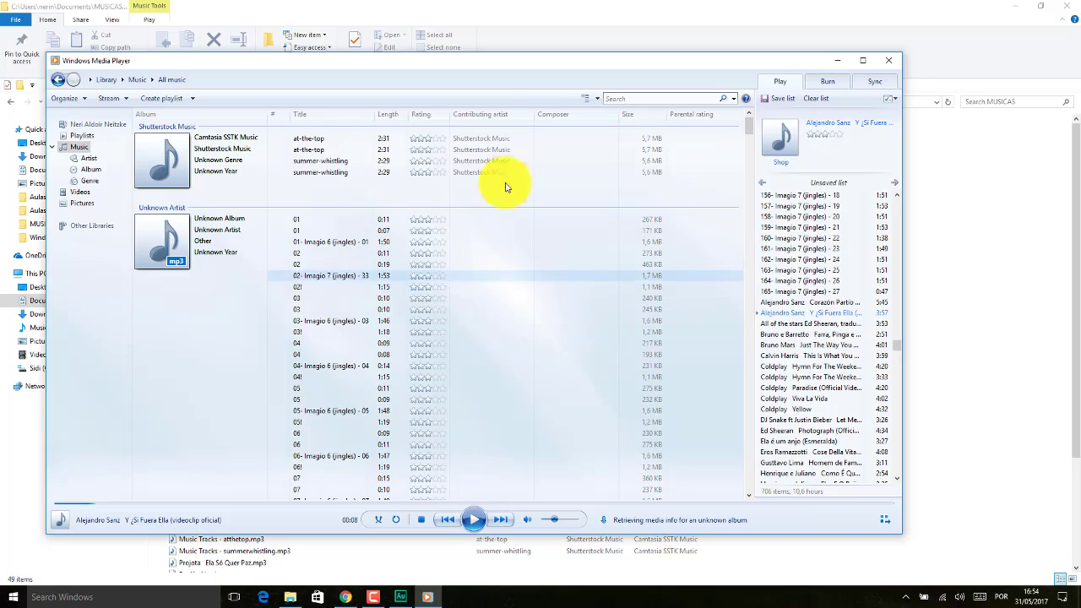
pyautogui.moveTo(470, 65); pyautogui.dragTo(615, 73)
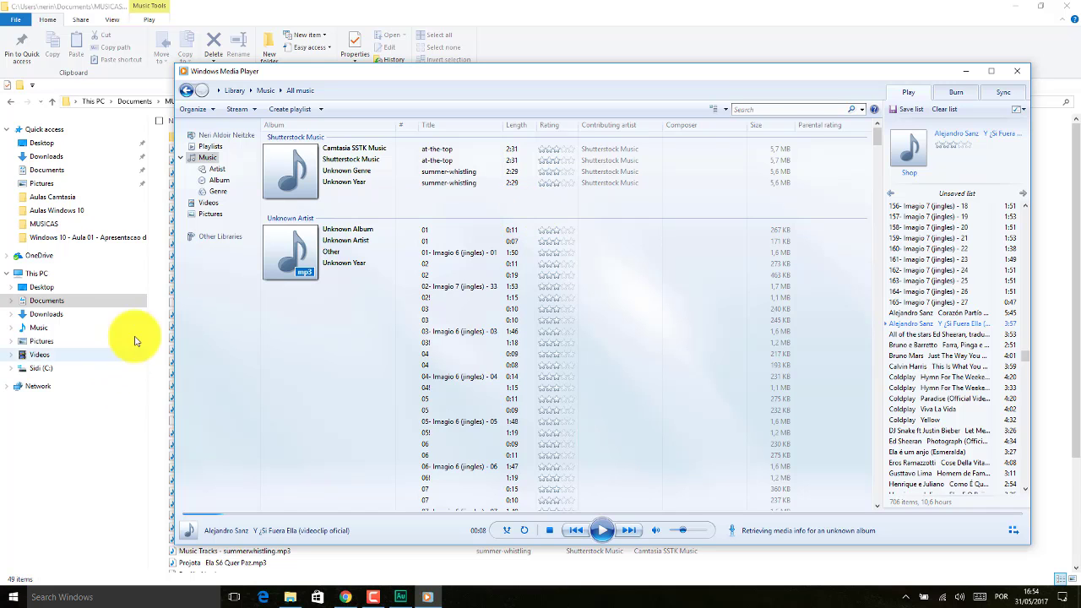
pyautogui.moveTo(374, 78); pyautogui.dragTo(448, 82)
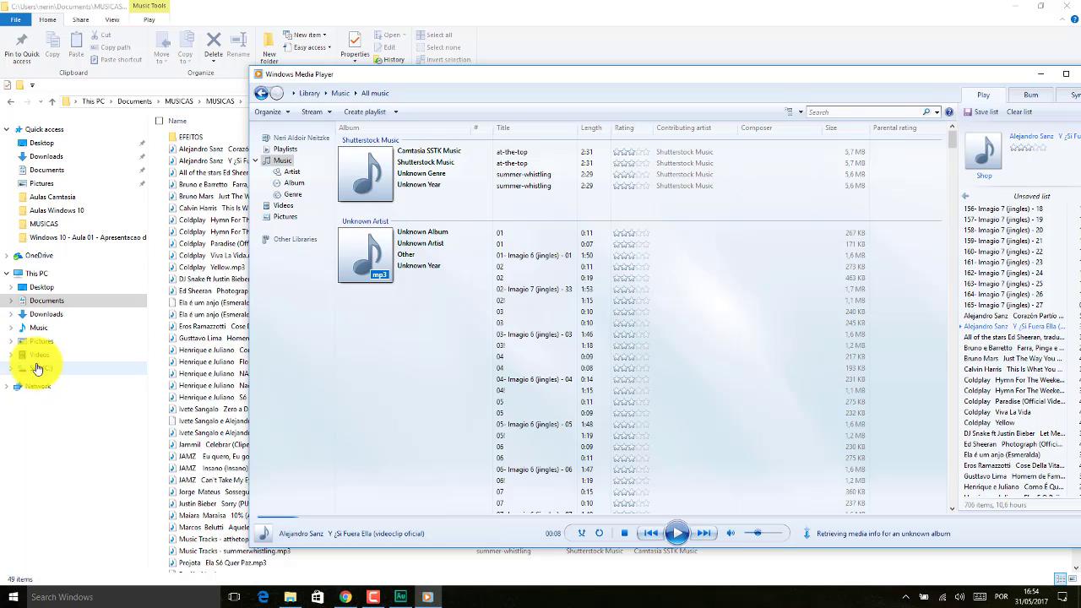
# Step: Select the MP3 files from "Alejandro Sanz Corazón Partío" through "Ed Sheeran Photograph" and check the commands available for the Sidi (C:) drive
pyautogui.click(217, 150)
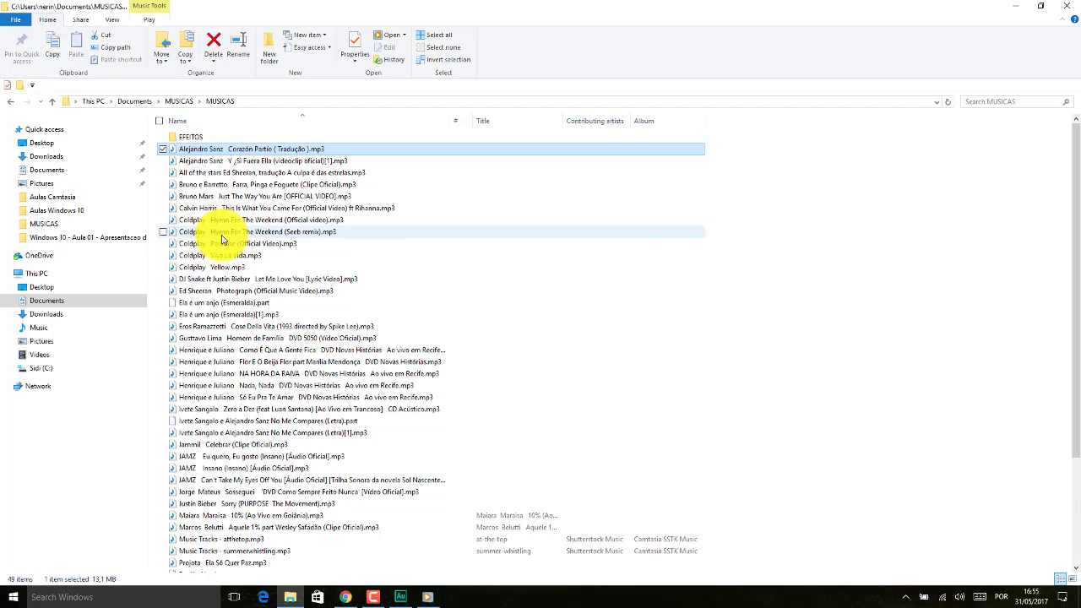
pyautogui.keyDown('shift'); pyautogui.click(222, 291); pyautogui.keyUp('shift')
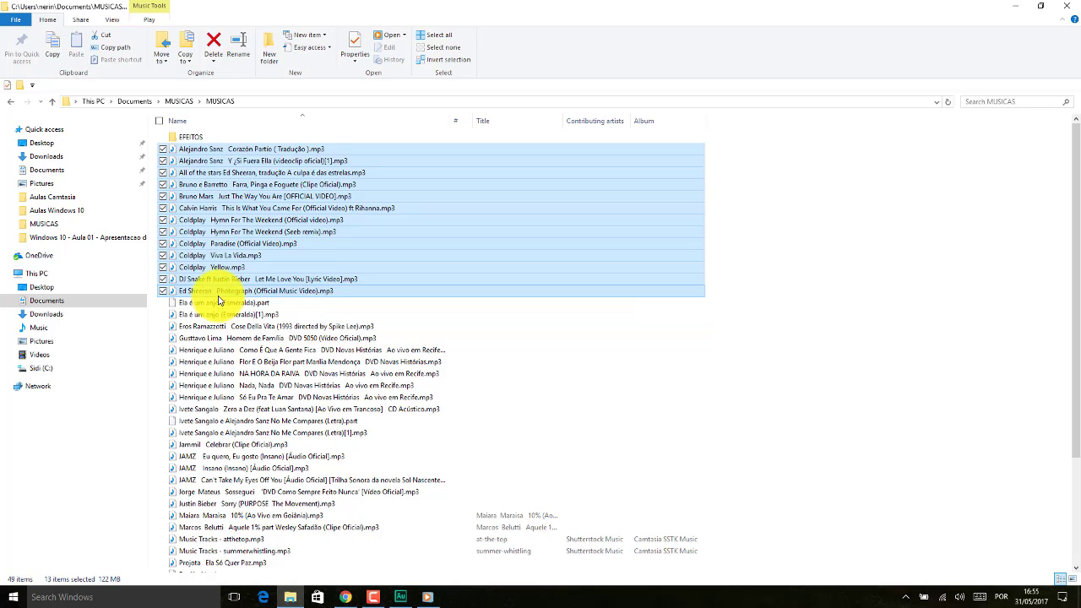
pyautogui.rightClick(48, 373)
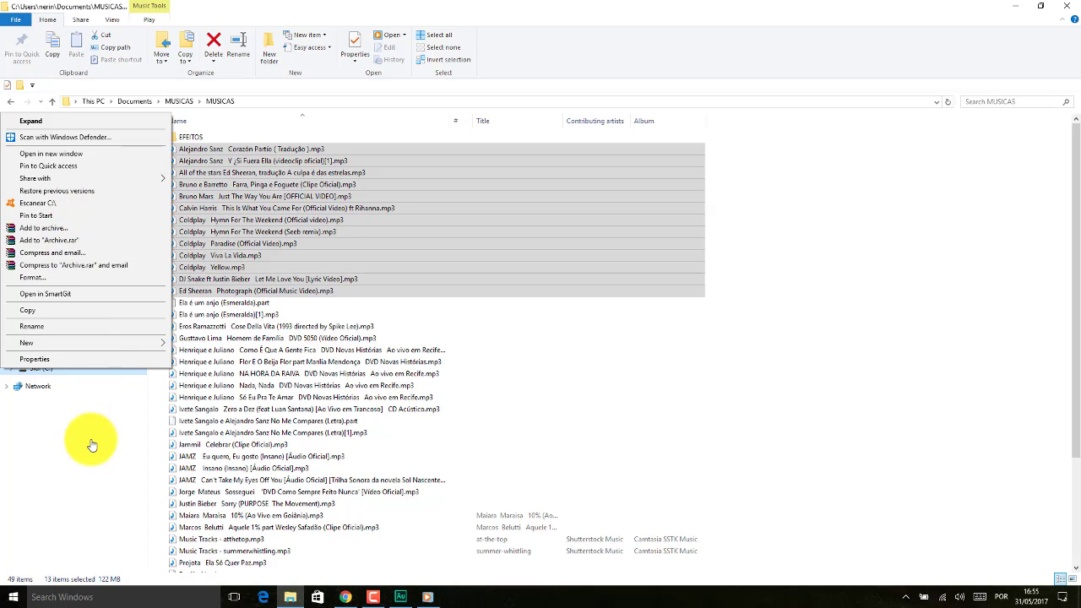
pyautogui.click(92, 470)
# Step: Switch back to Windows Media Player, bring its window fully into view, and show the burn list
pyautogui.click(430, 599)
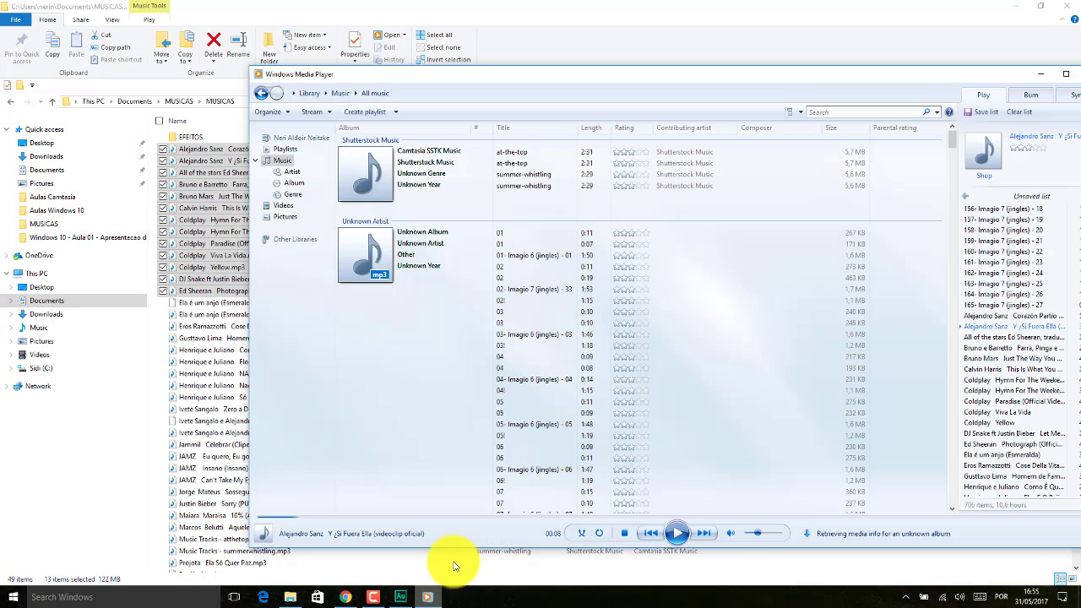
pyautogui.moveTo(606, 85); pyautogui.dragTo(463, 84)
pyautogui.click(884, 98)
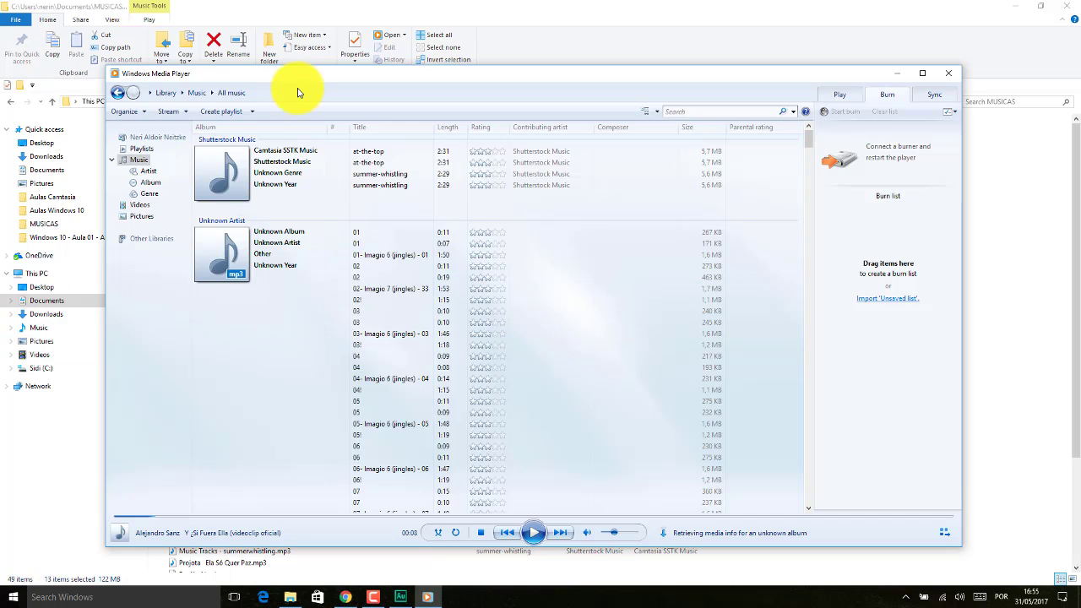
# Step: Move the player window aside and try to transfer the selected songs to the Sidi (C:) drive
pyautogui.moveTo(313, 69); pyautogui.dragTo(390, 64)
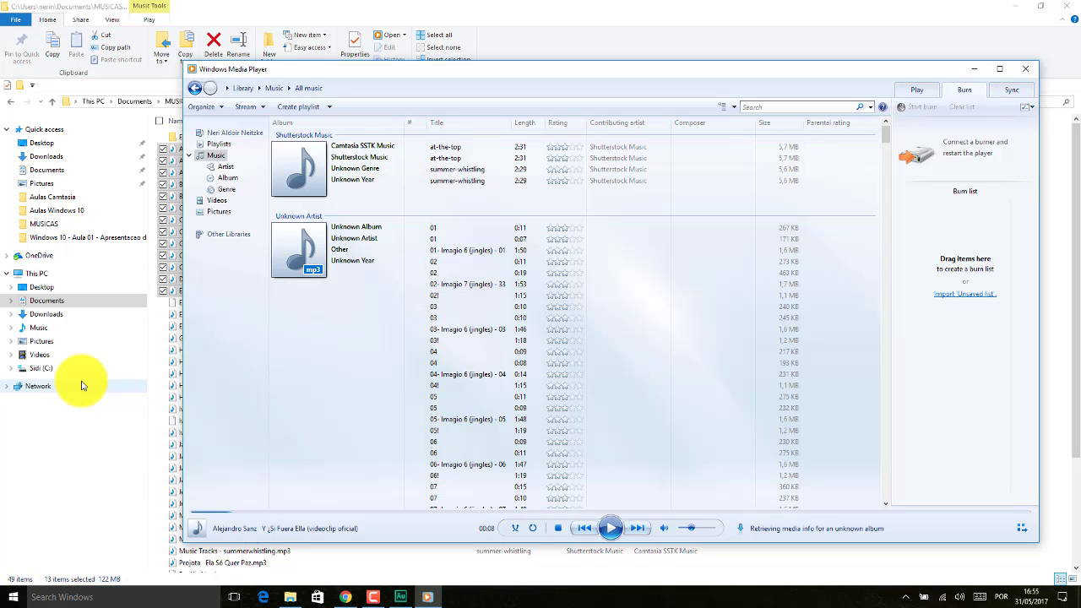
pyautogui.moveTo(366, 68); pyautogui.dragTo(409, 66)
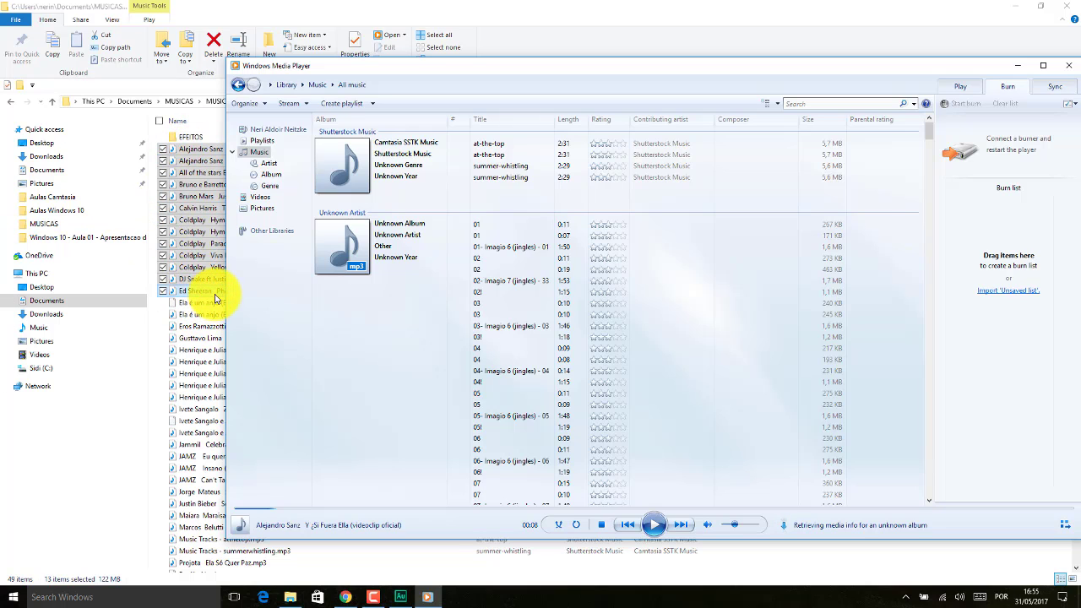
pyautogui.moveTo(220, 287); pyautogui.dragTo(181, 253)
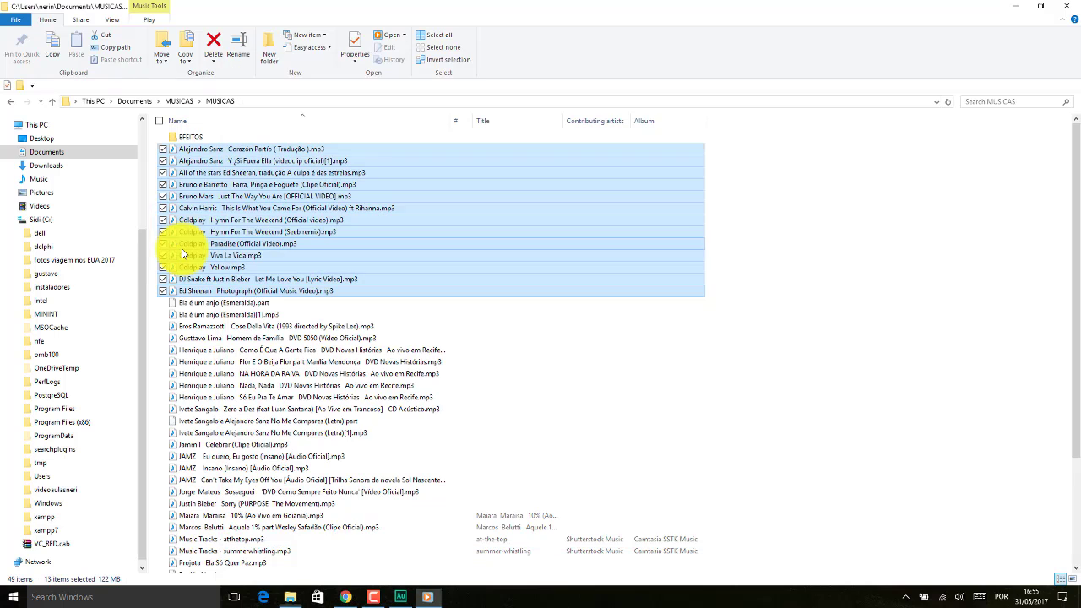
# Step: Open the Sidi (C:) drive, check its available commands and contents, and close File Explorer
pyautogui.click(36, 218)
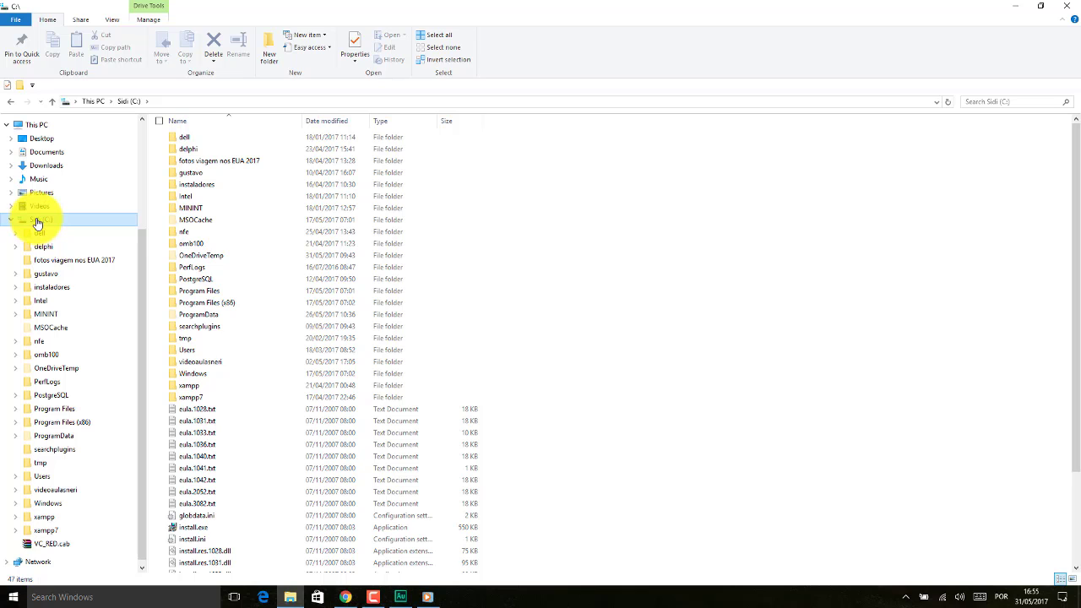
pyautogui.rightClick(37, 222)
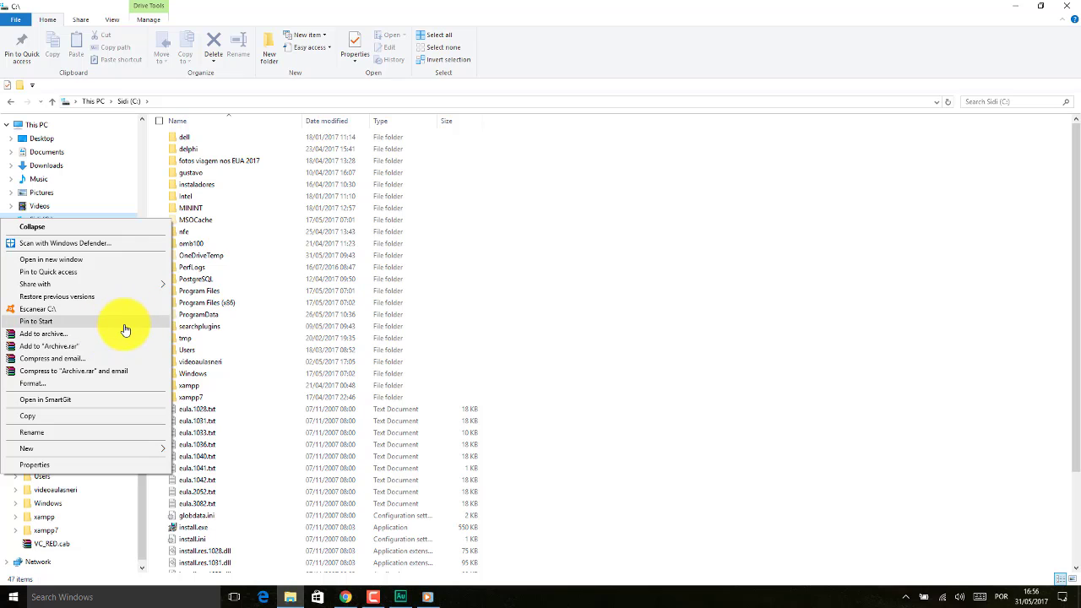
pyautogui.click(494, 300)
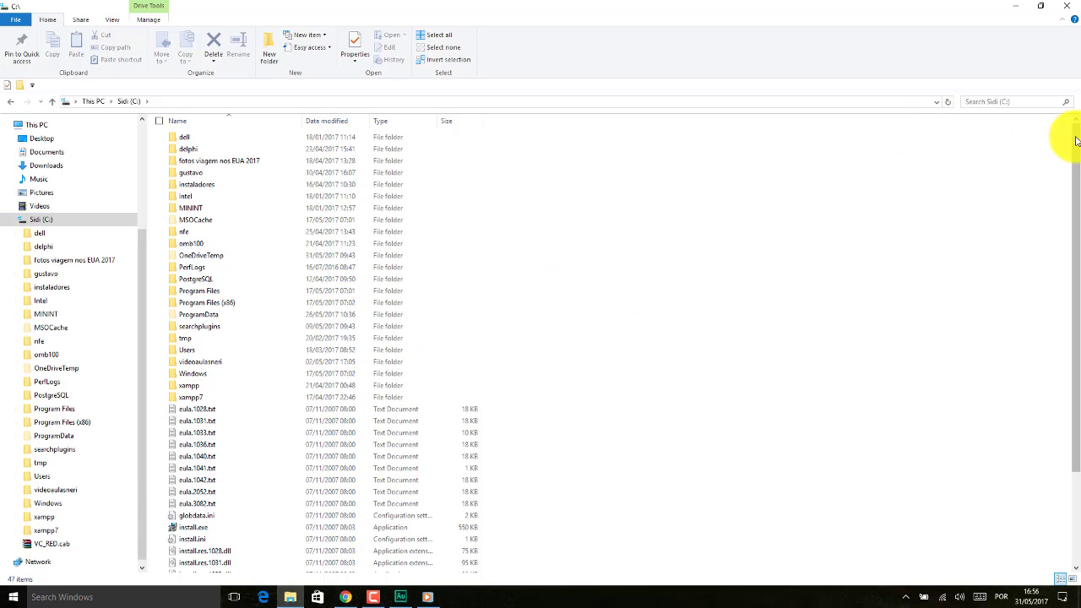
pyautogui.scroll(-2, 1076, 135)
pyautogui.scroll(2, 1066, 106)
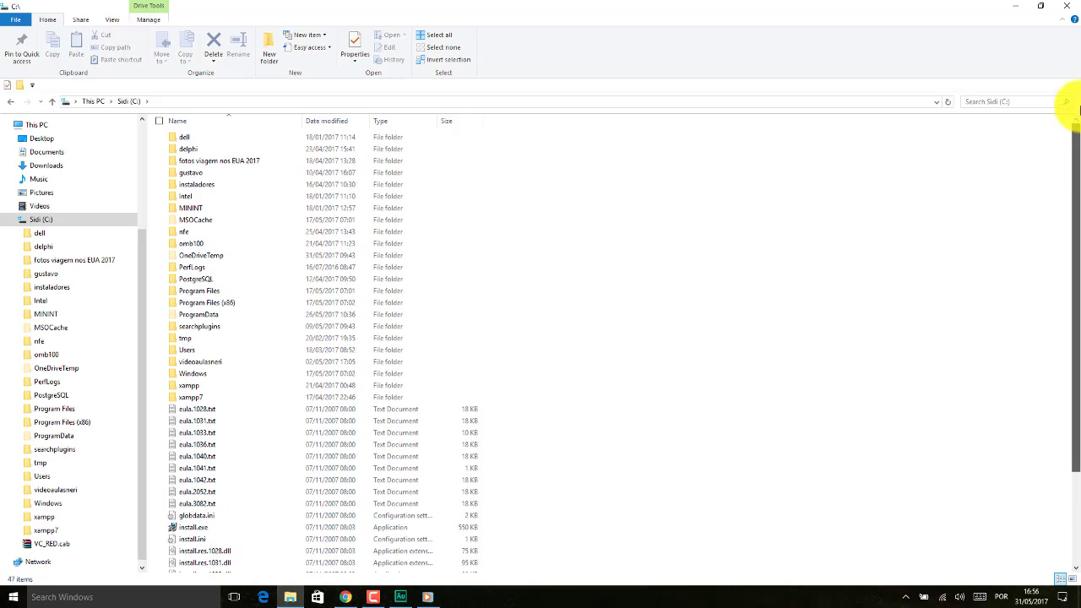
pyautogui.click(1074, 7)
# Step: Reposition the player window fully into view and close the Adobe Audition window behind it
pyautogui.moveTo(886, 72); pyautogui.dragTo(724, 68)
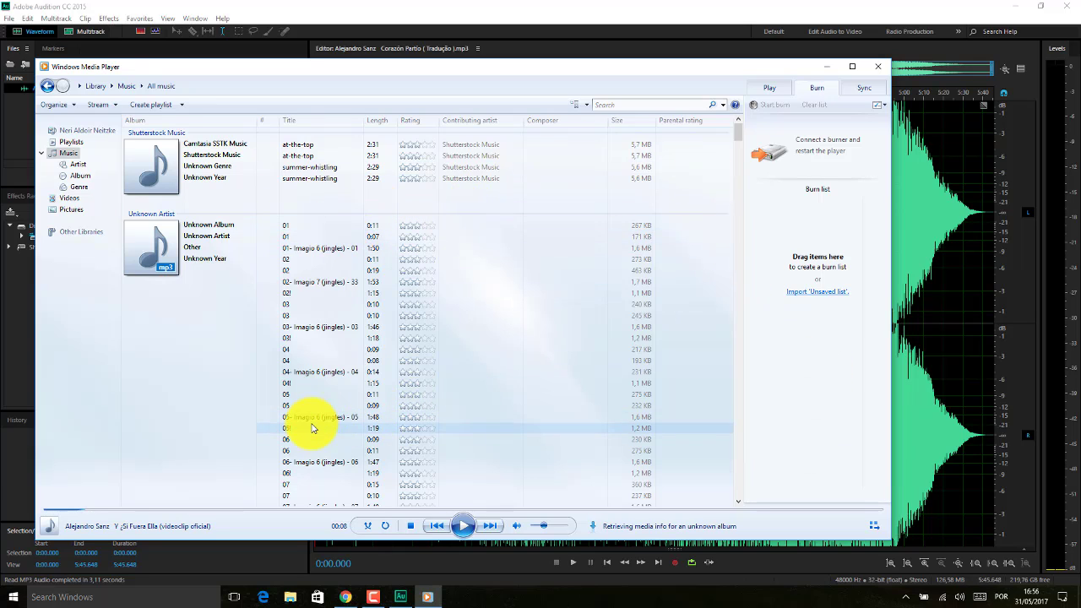
pyautogui.moveTo(310, 464)
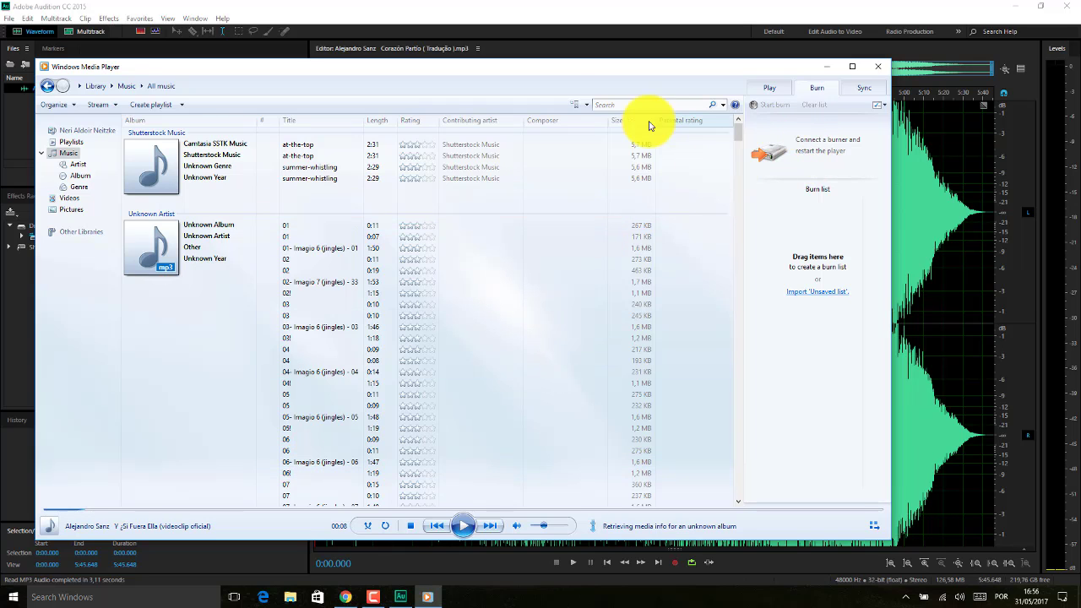
pyautogui.moveTo(616, 73); pyautogui.dragTo(633, 68)
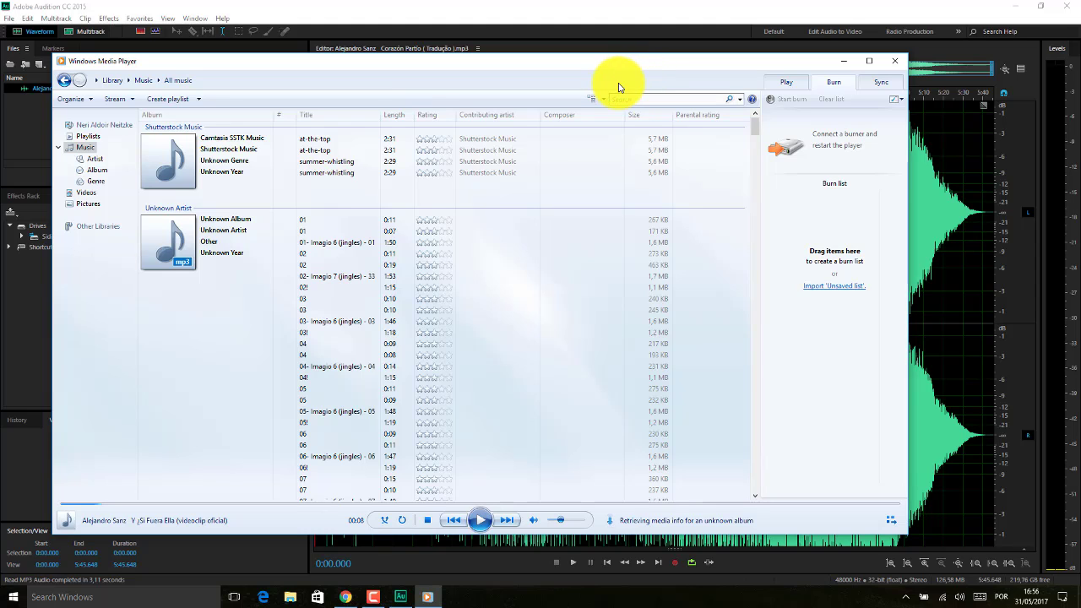
pyautogui.click(1077, 6)
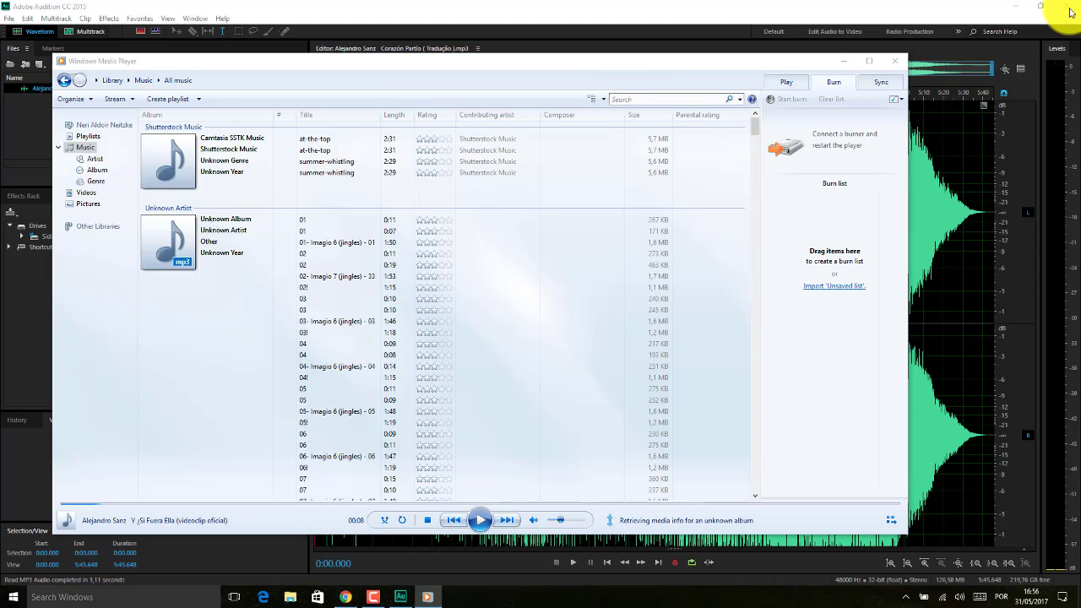